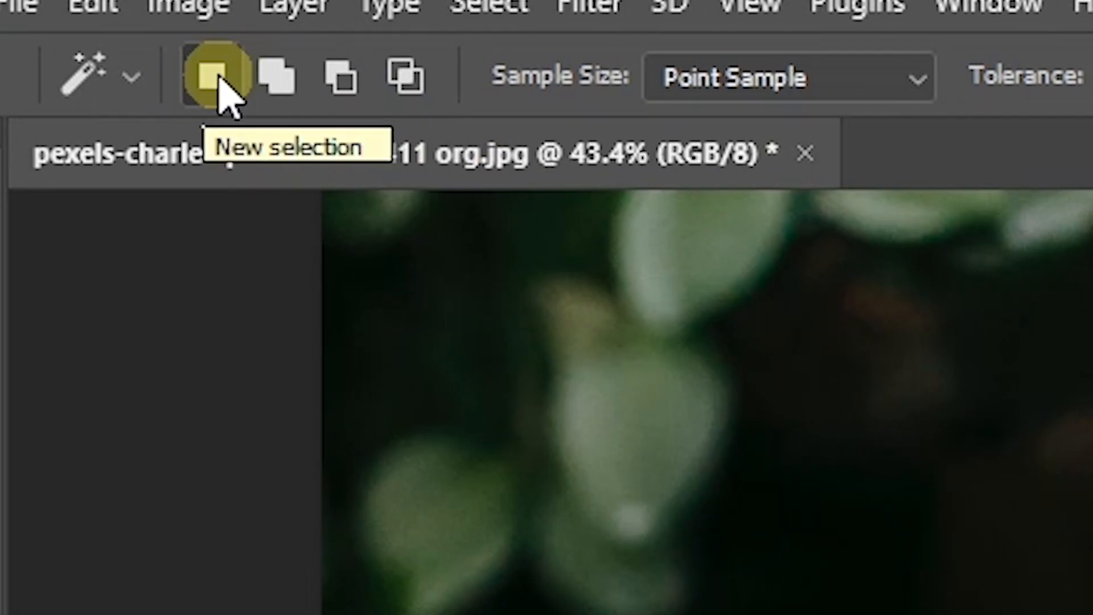
# - Select the black eyes, nose and mouth of the bucket's face together with the Magic Wand in add-to-selection mode
pyautogui.click(283, 88)
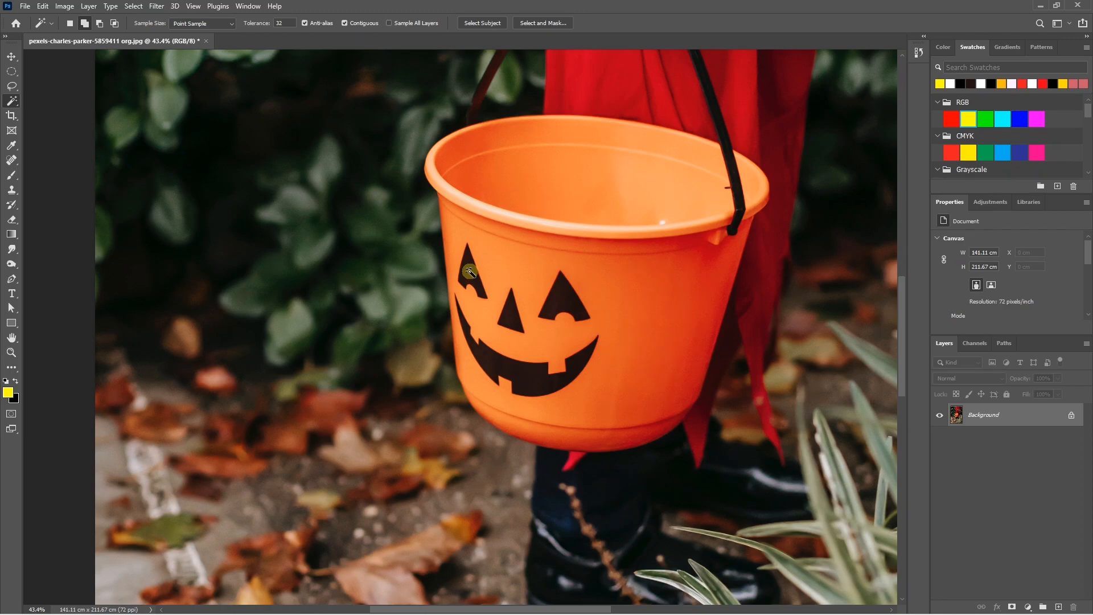
pyautogui.click(511, 312)
pyautogui.click(562, 306)
pyautogui.click(521, 371)
pyautogui.click(469, 321)
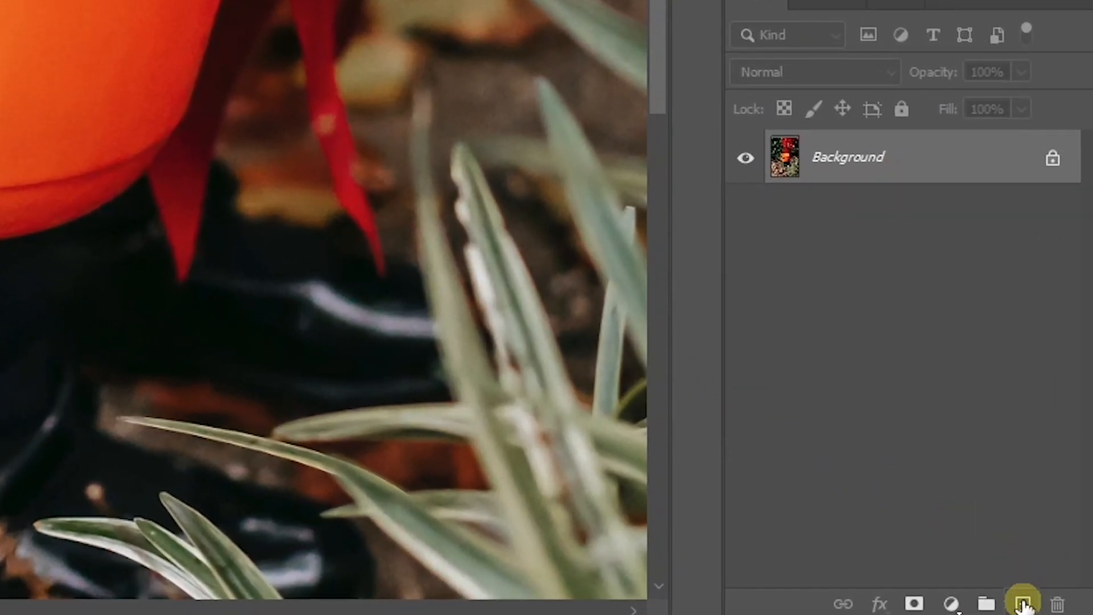
# - Fill the selected face with yellow (#ffff00) on a new layer and clear the selection
pyautogui.click(1023, 604)
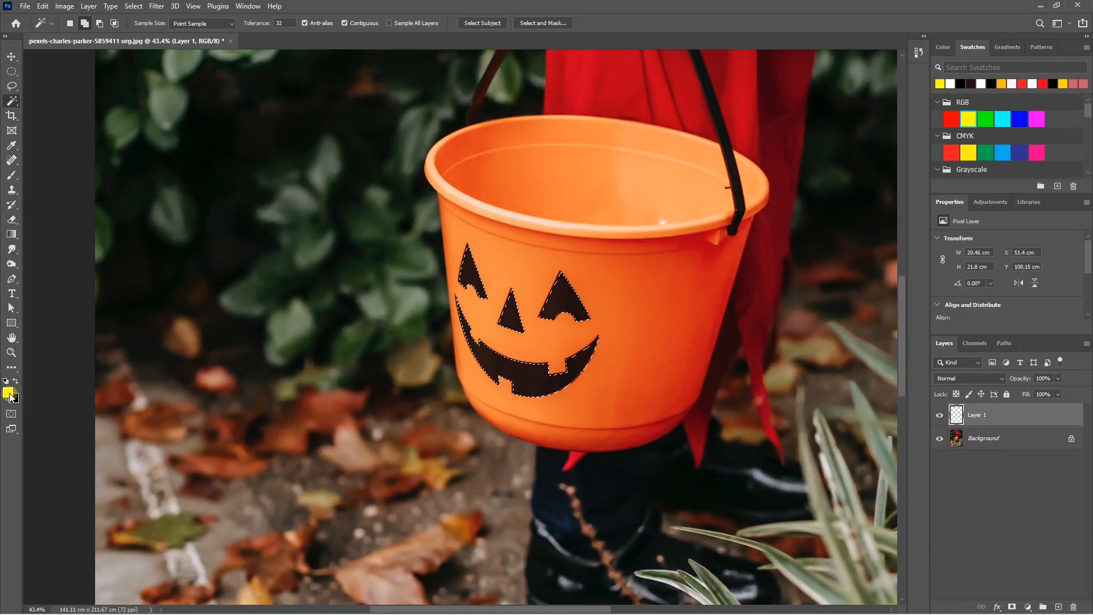
pyautogui.click(8, 392)
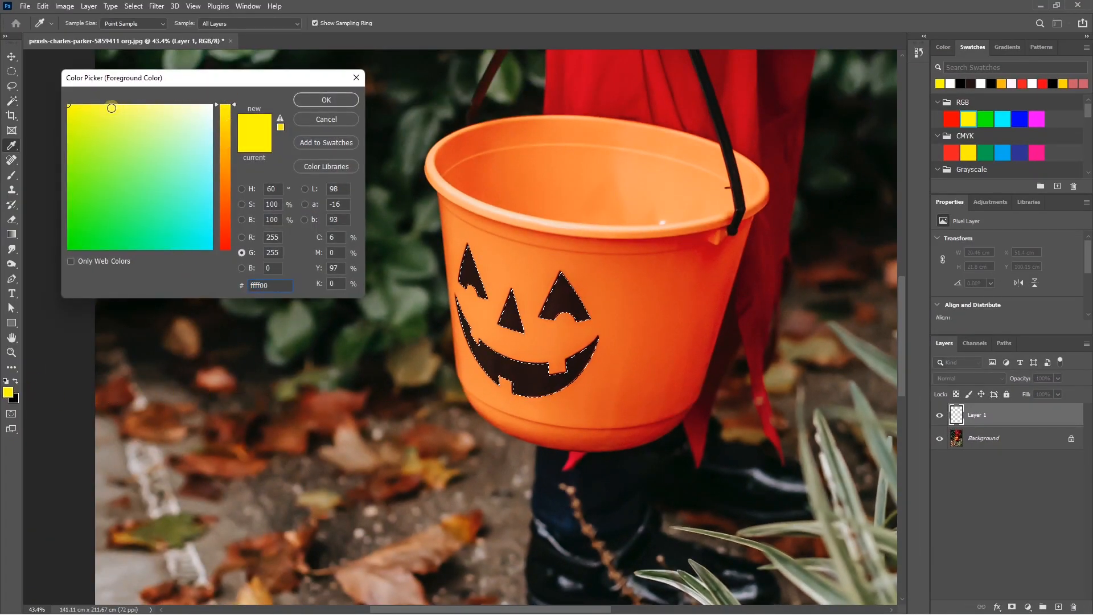
pyautogui.click(308, 99)
pyautogui.press('w')
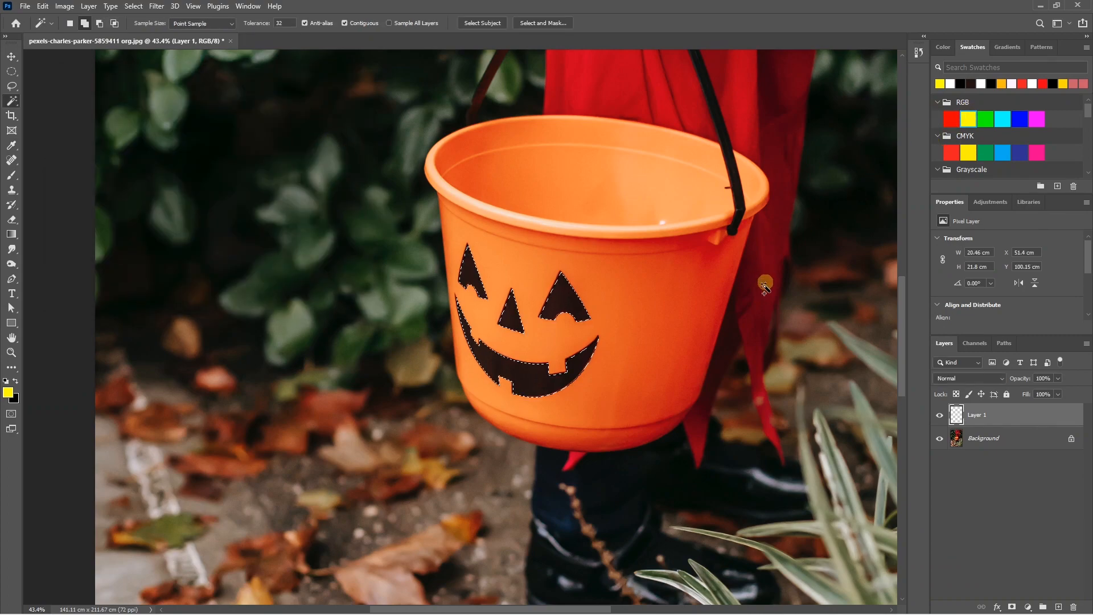
pyautogui.hotkey('alt', 'BackSpace')
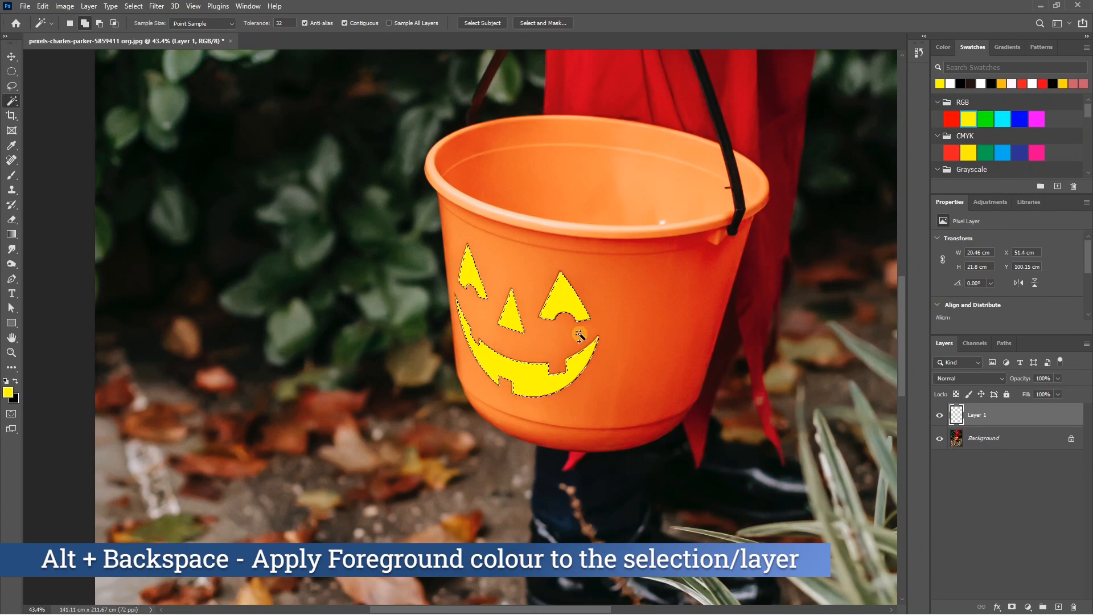
pyautogui.hotkey('ctrl', 'd')
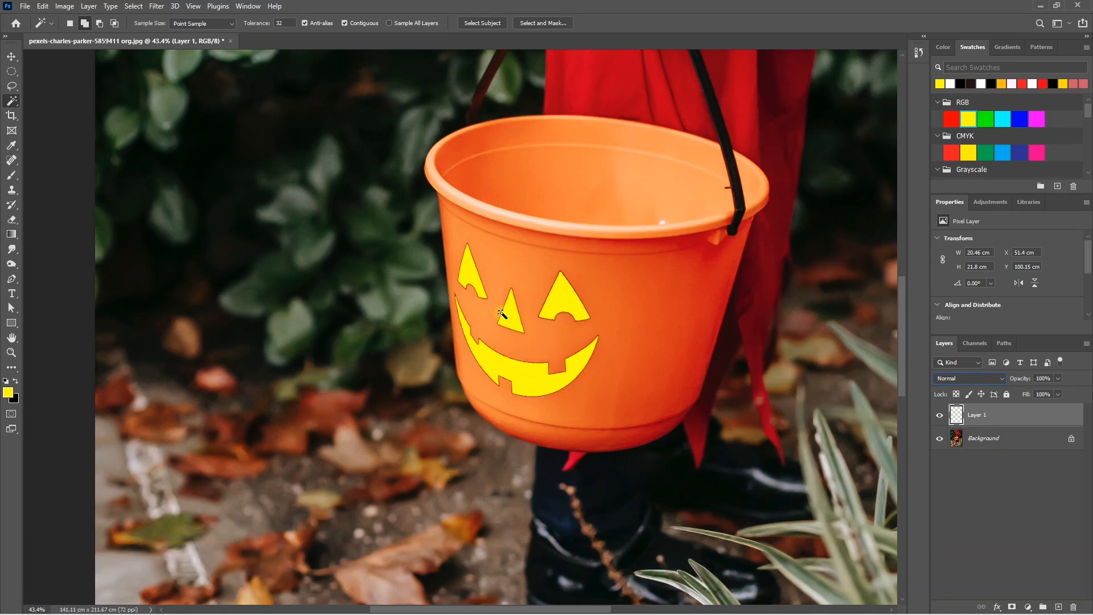
# - Duplicate the yellow face layer, Layer 1, and convert the copy to a smart object
pyautogui.click(989, 421)
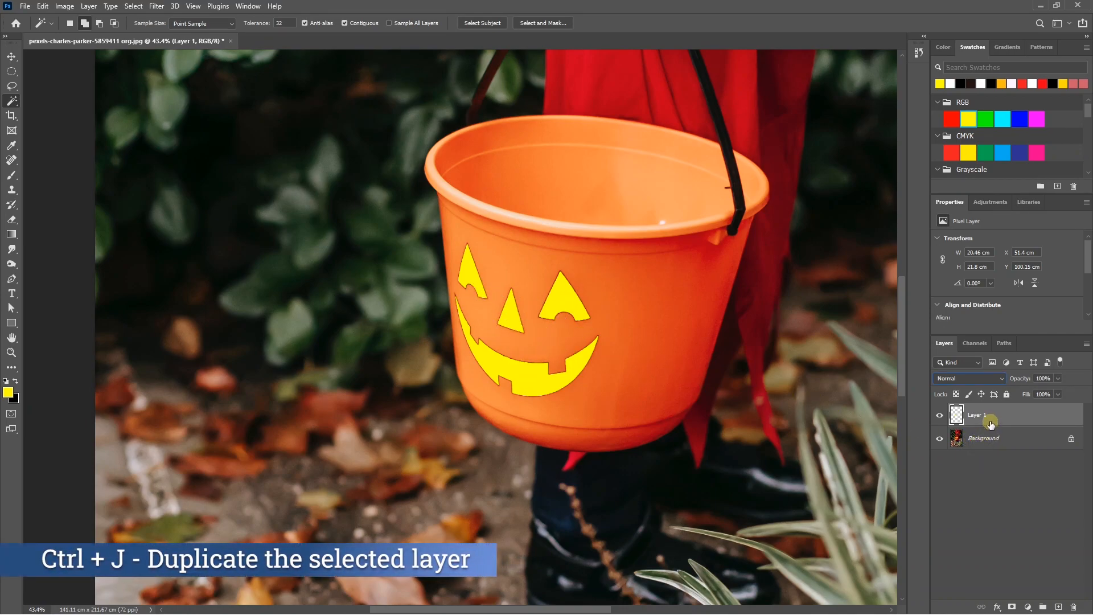
pyautogui.hotkey('ctrl', 'j')
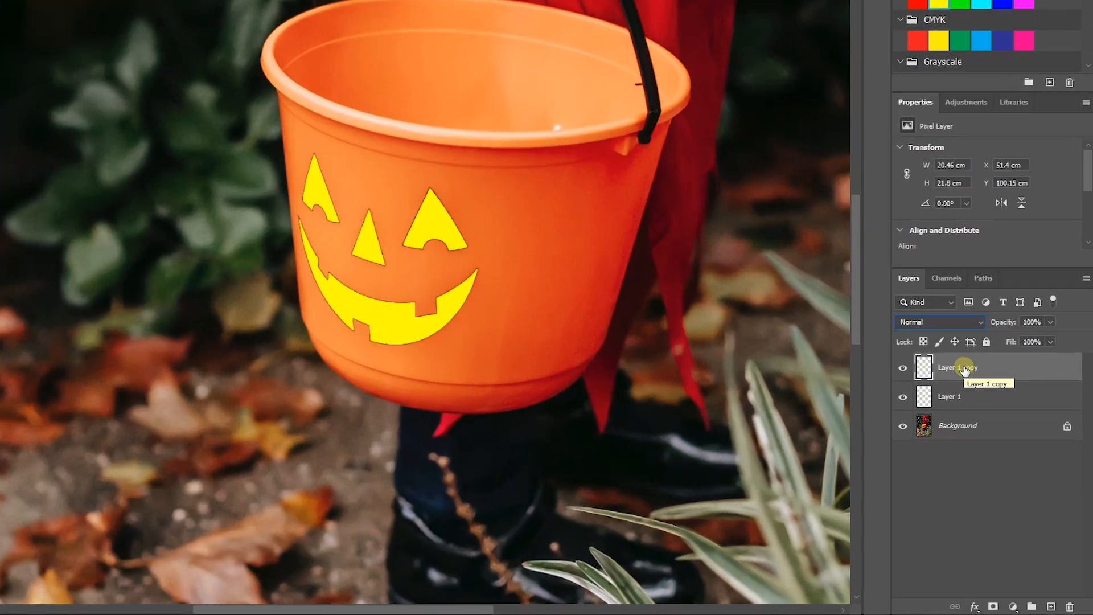
pyautogui.rightClick(988, 415)
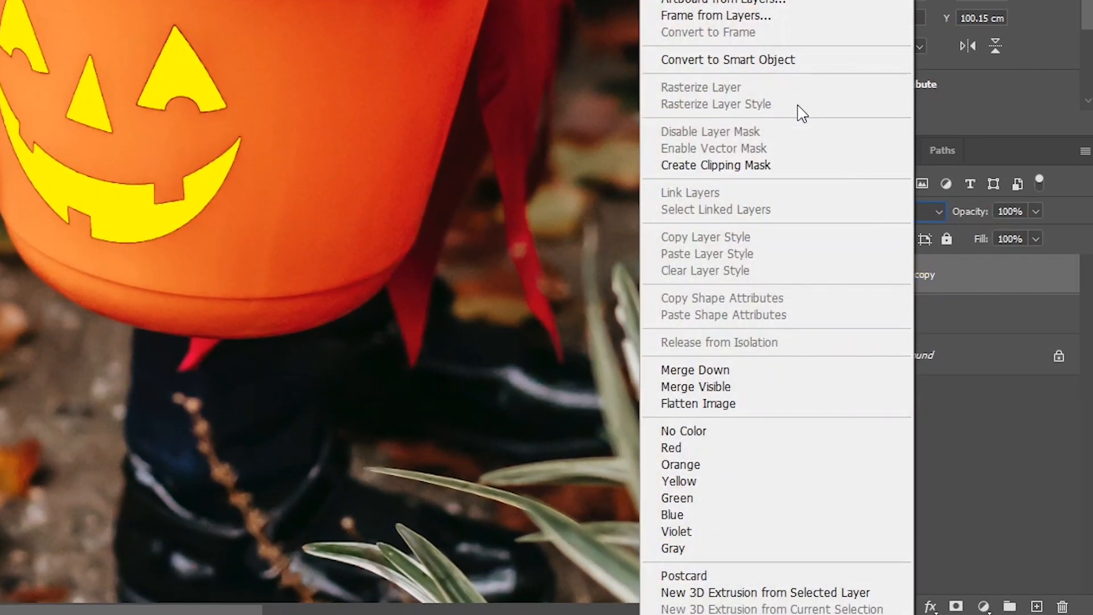
pyautogui.click(771, 59)
# - Set the blend mode of the Layer 1 copy smart object to Linear Dodge (Add)
pyautogui.click(916, 267)
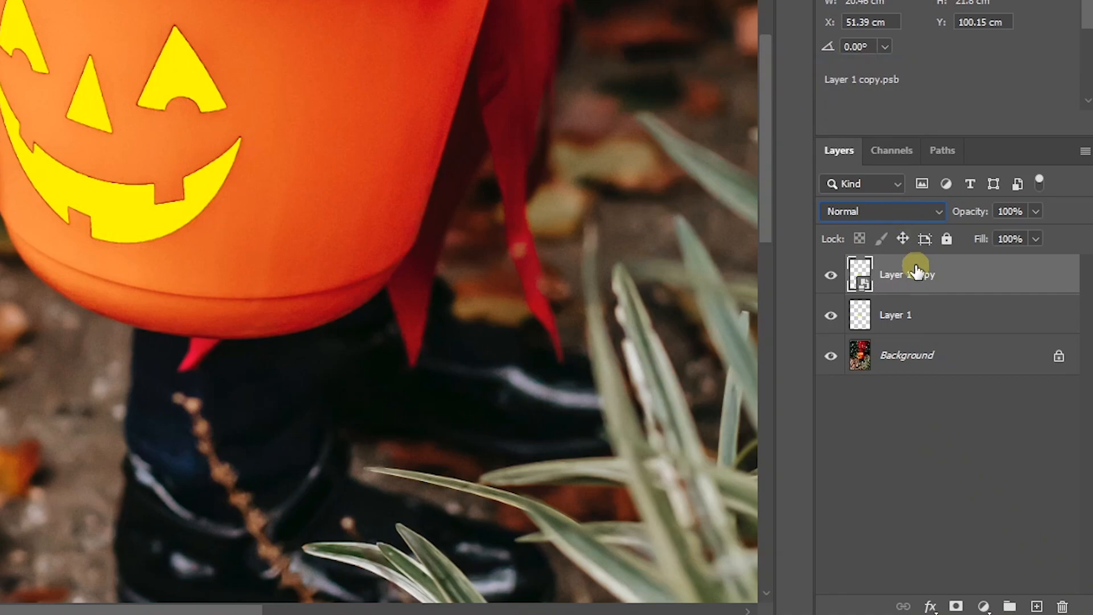
pyautogui.click(884, 216)
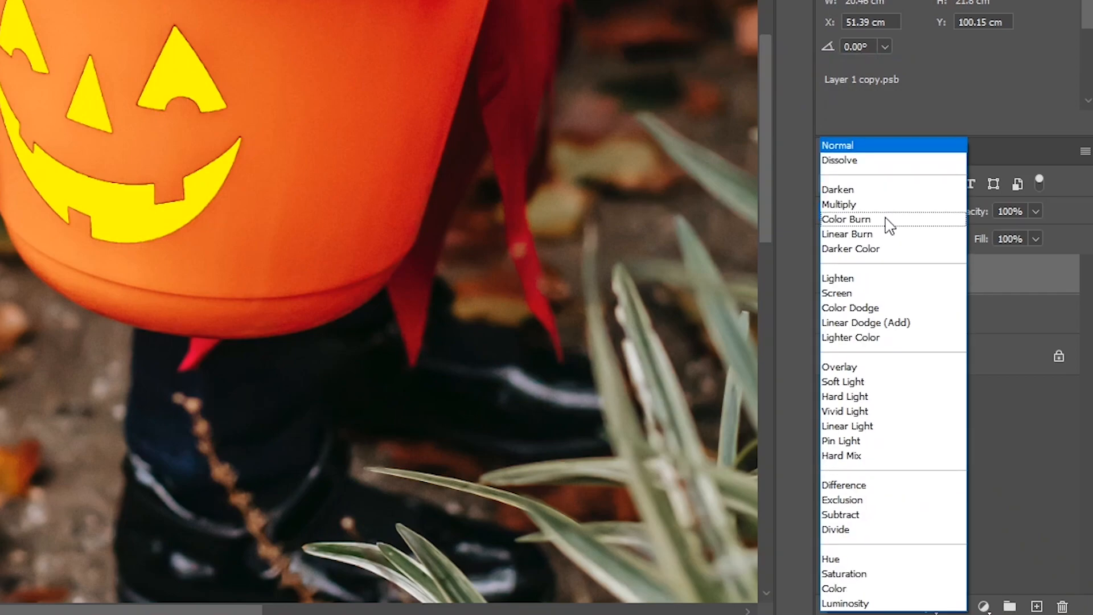
pyautogui.click(882, 323)
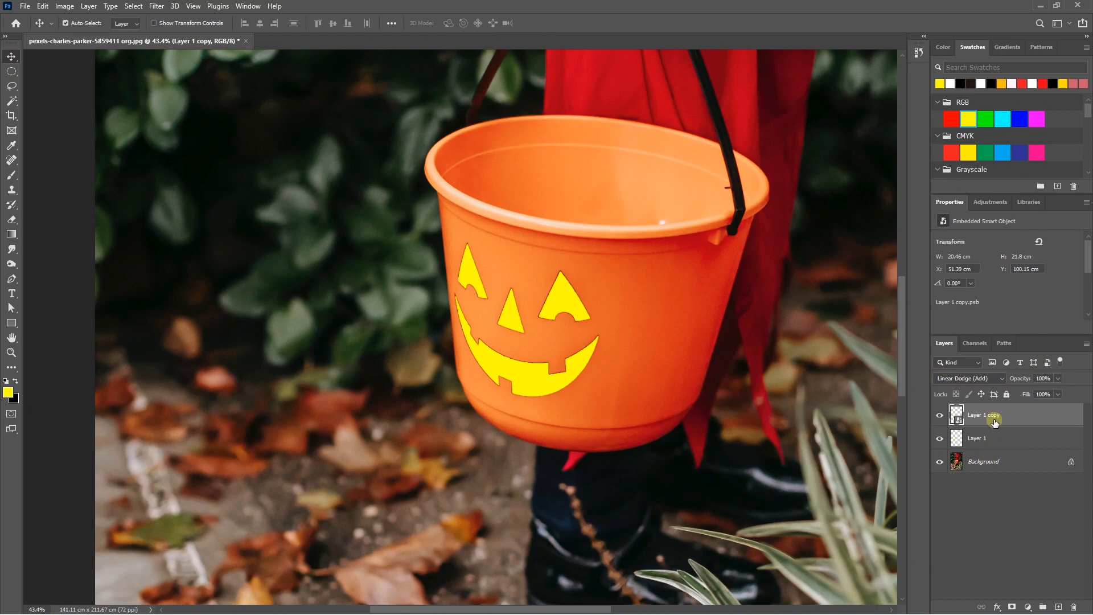
# - Add a Color Lookup adjustment layer directly above the Background using the Moonlight.3DL 3D LUT
pyautogui.hotkey('ctrl', '0')
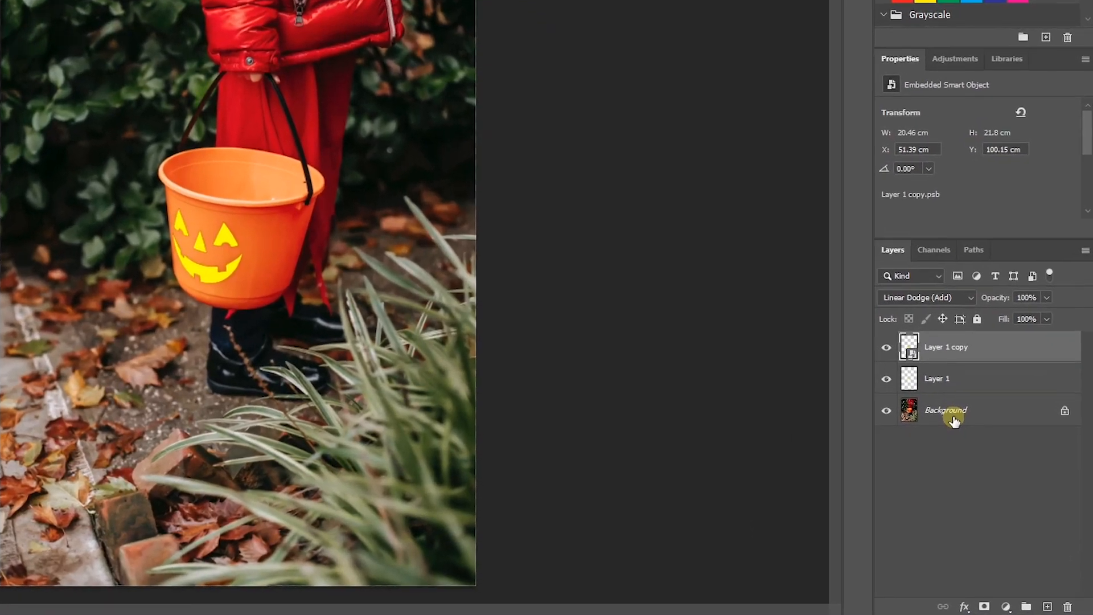
pyautogui.click(992, 468)
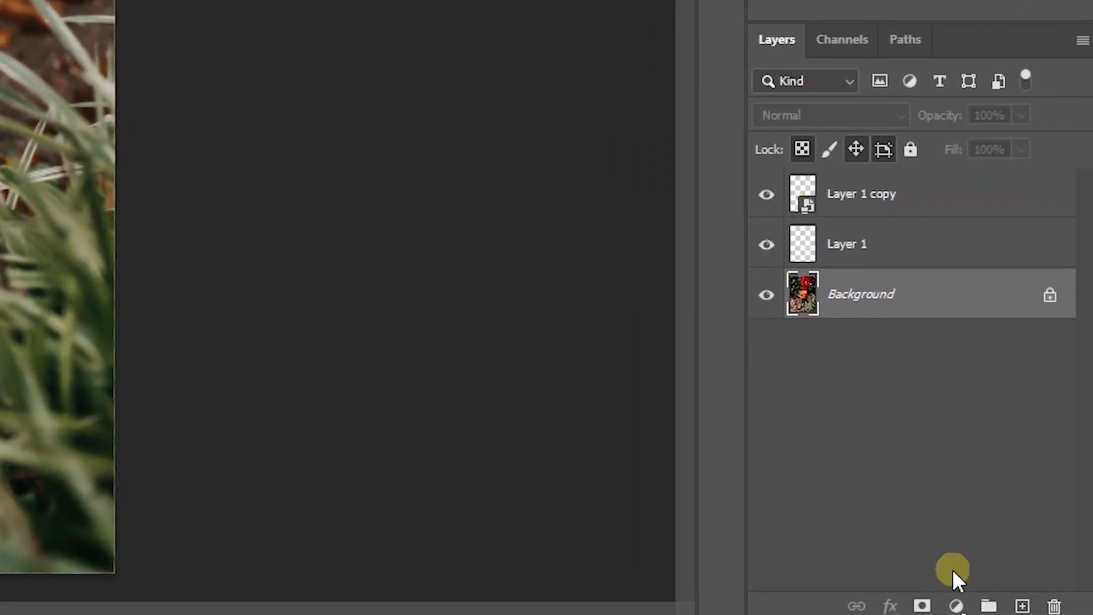
pyautogui.click(957, 605)
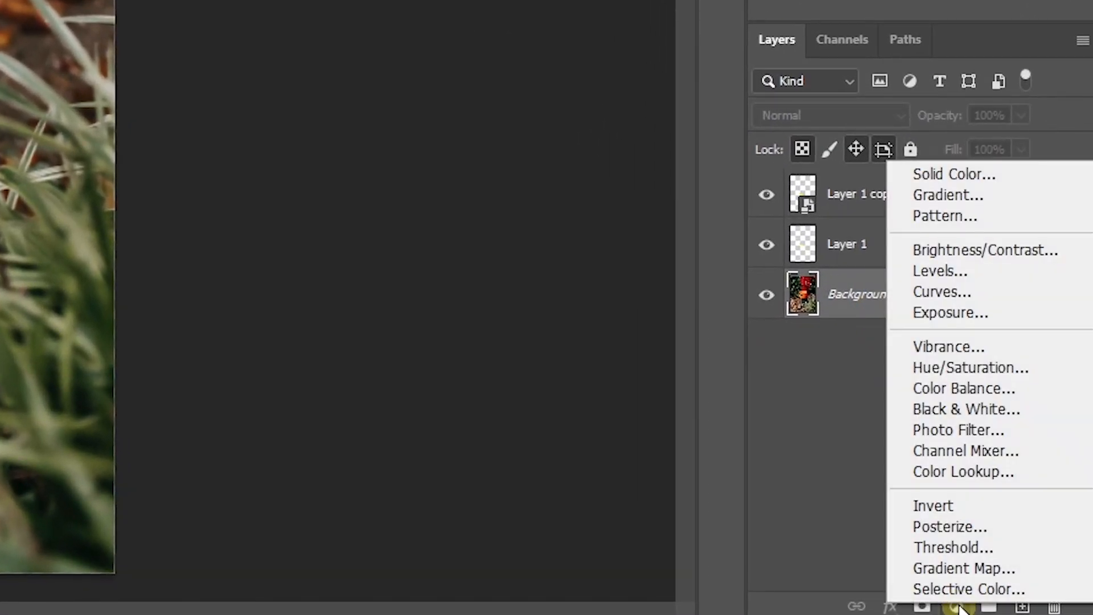
pyautogui.click(964, 472)
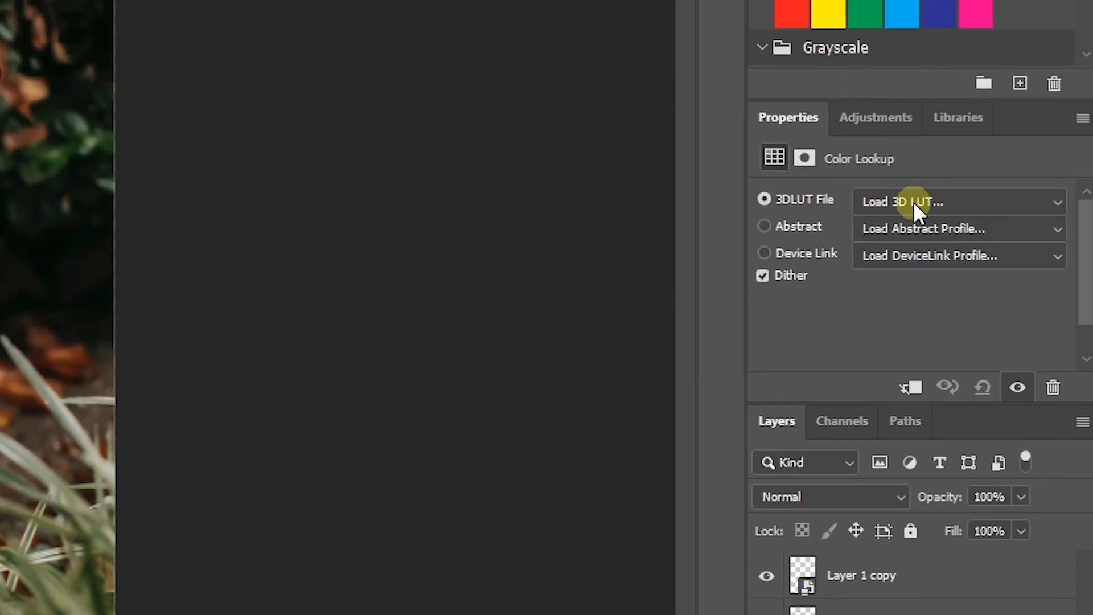
pyautogui.click(913, 202)
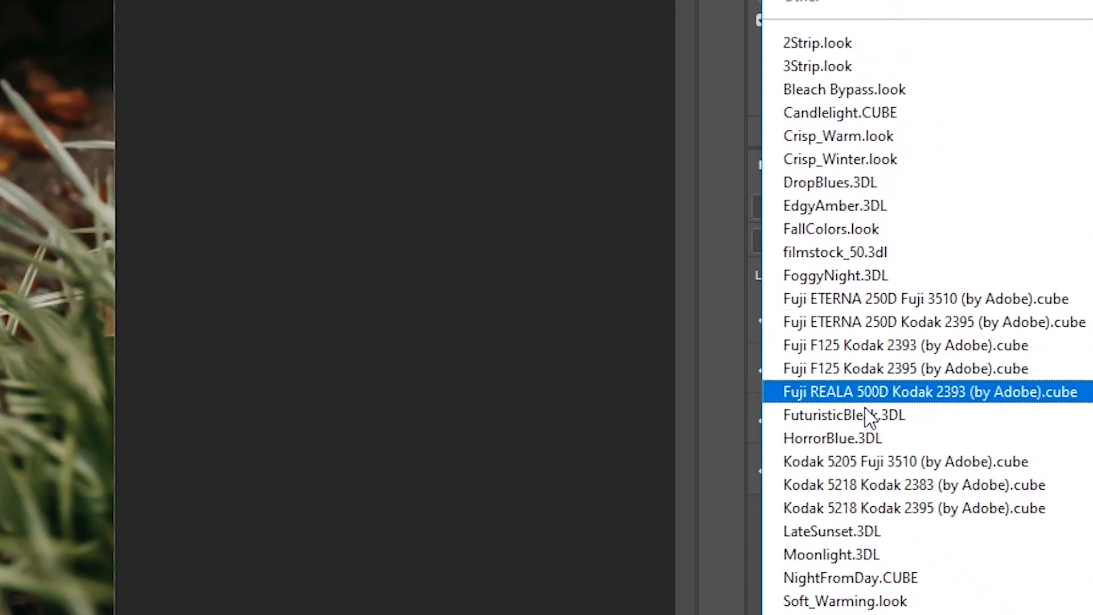
pyautogui.click(857, 553)
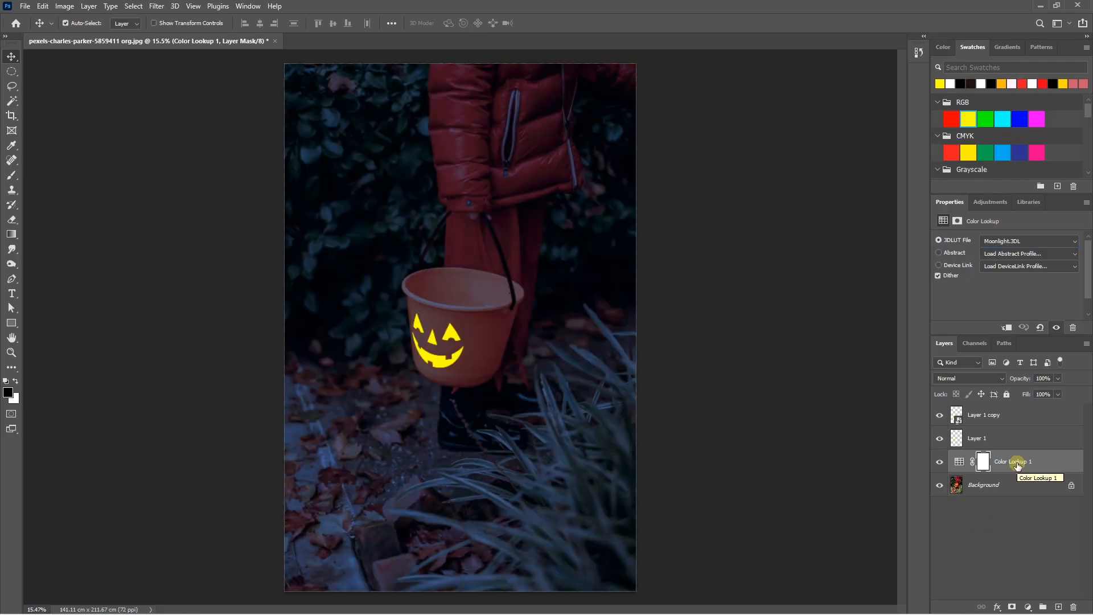
# - Duplicate the Color Lookup adjustment layer and set the copy's opacity to 55%
pyautogui.hotkey('ctrl', 'j')
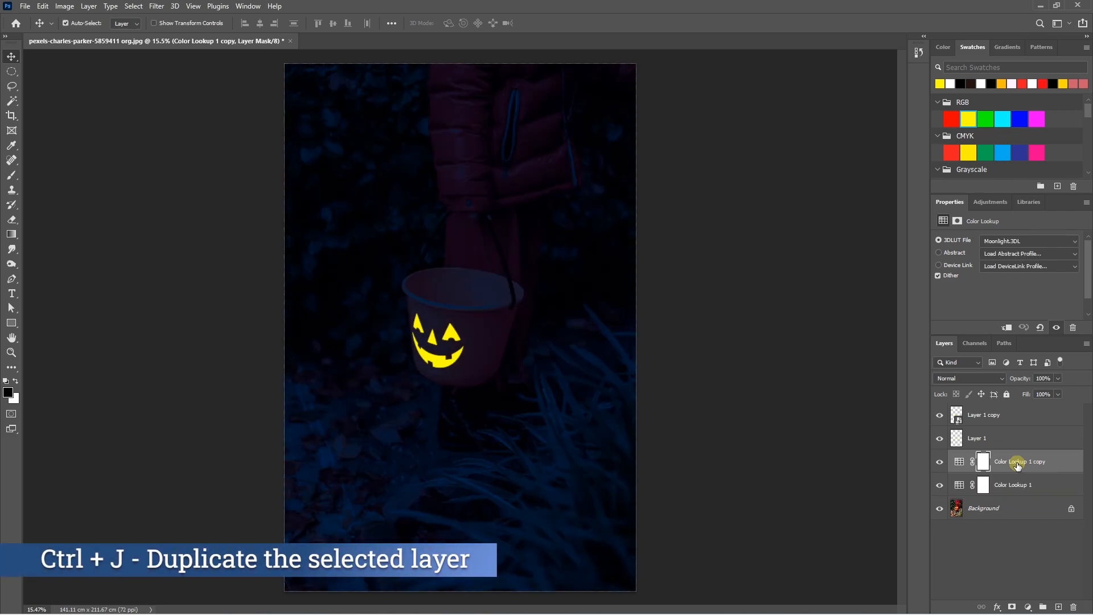
pyautogui.click(1058, 379)
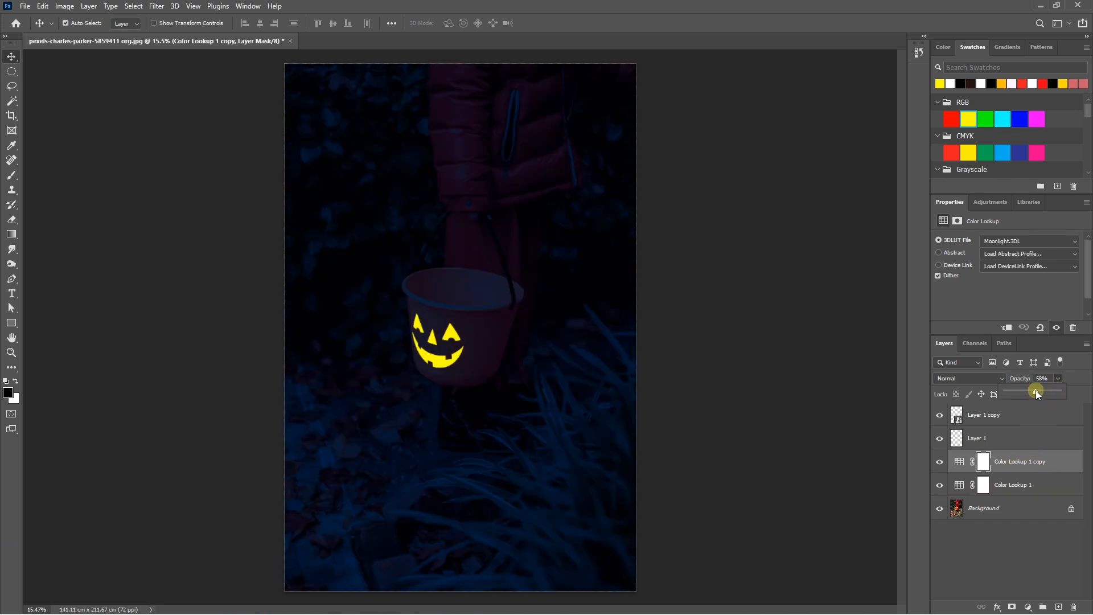
pyautogui.moveTo(1033, 390); pyautogui.dragTo(1035, 391)
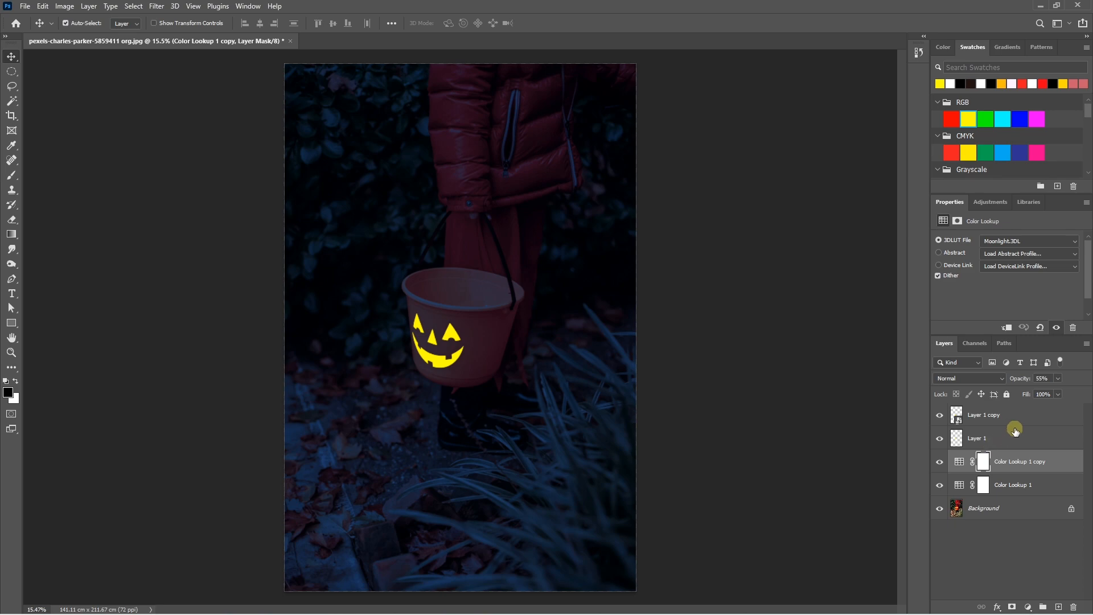
# - Apply a Gaussian Blur smart filter with a 5-pixel radius to Layer 1 copy
pyautogui.click(993, 421)
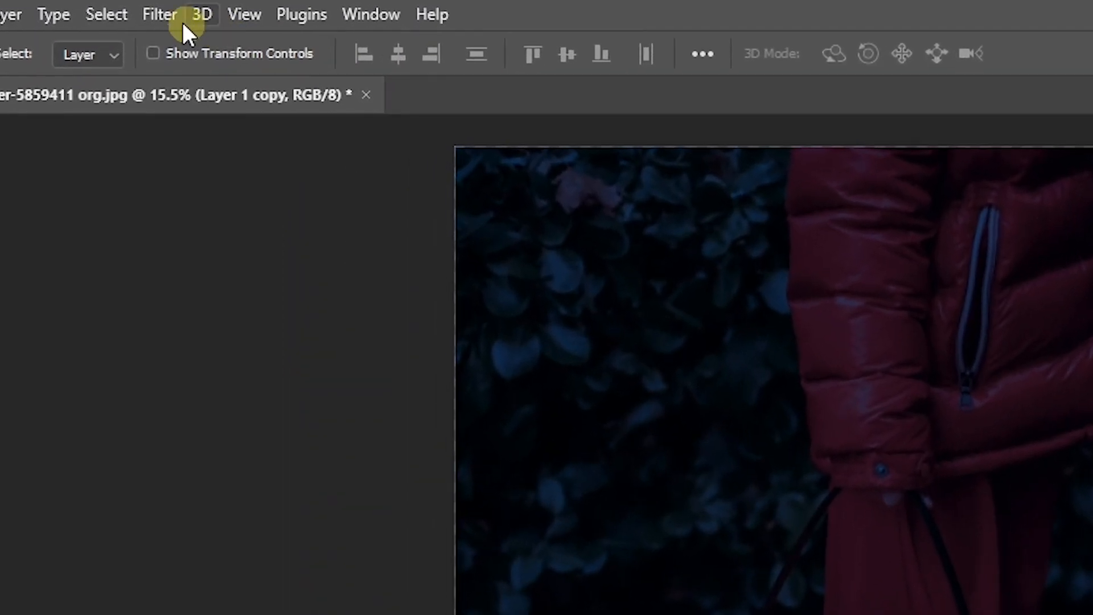
pyautogui.click(156, 6)
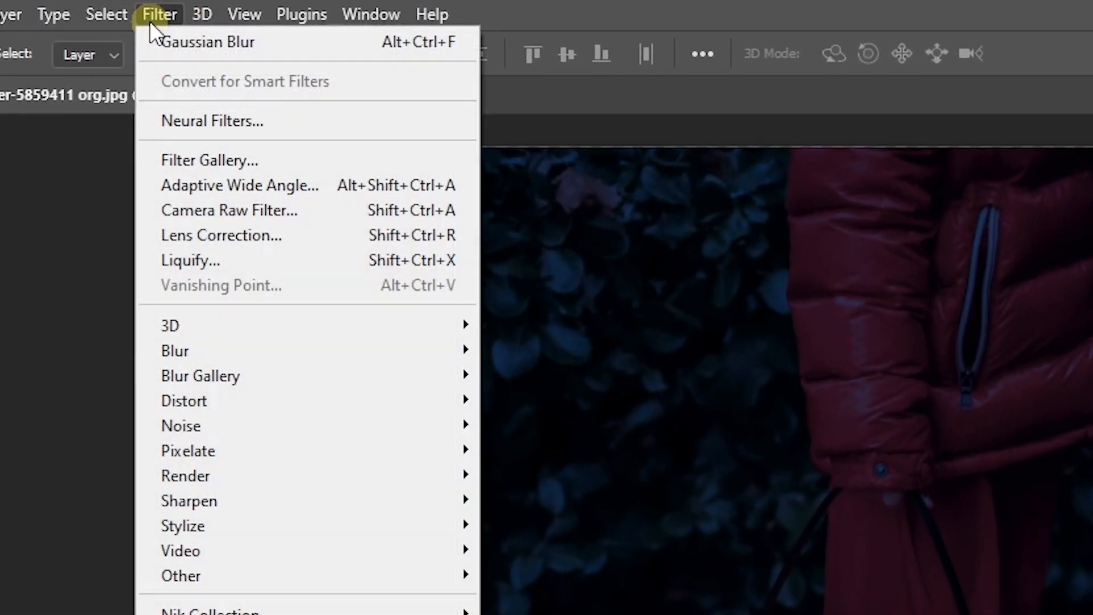
pyautogui.moveTo(251, 350)
pyautogui.click(531, 447)
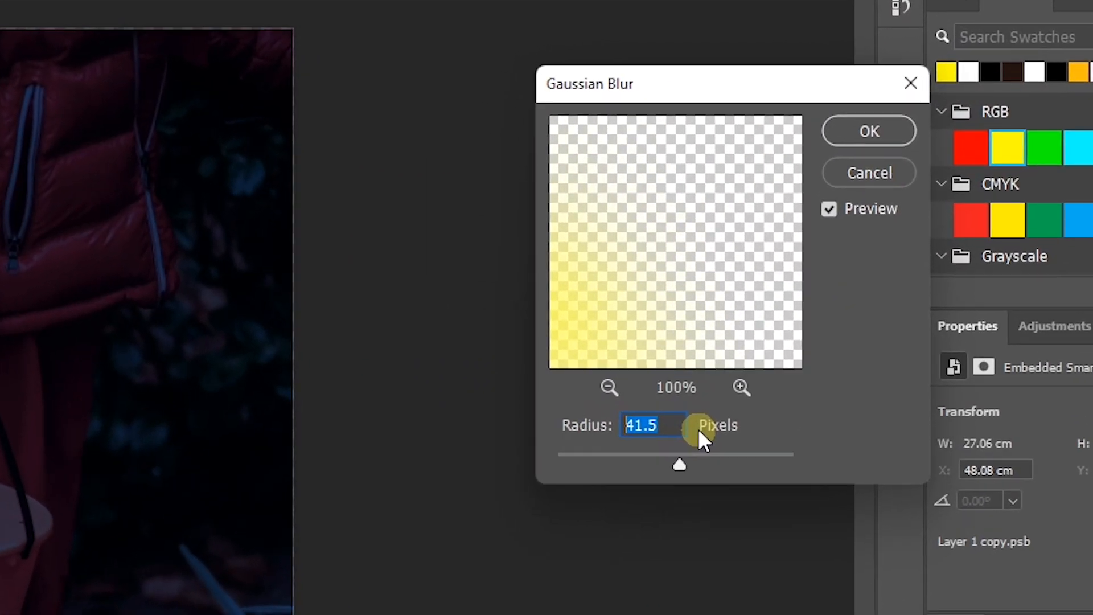
pyautogui.write('5')
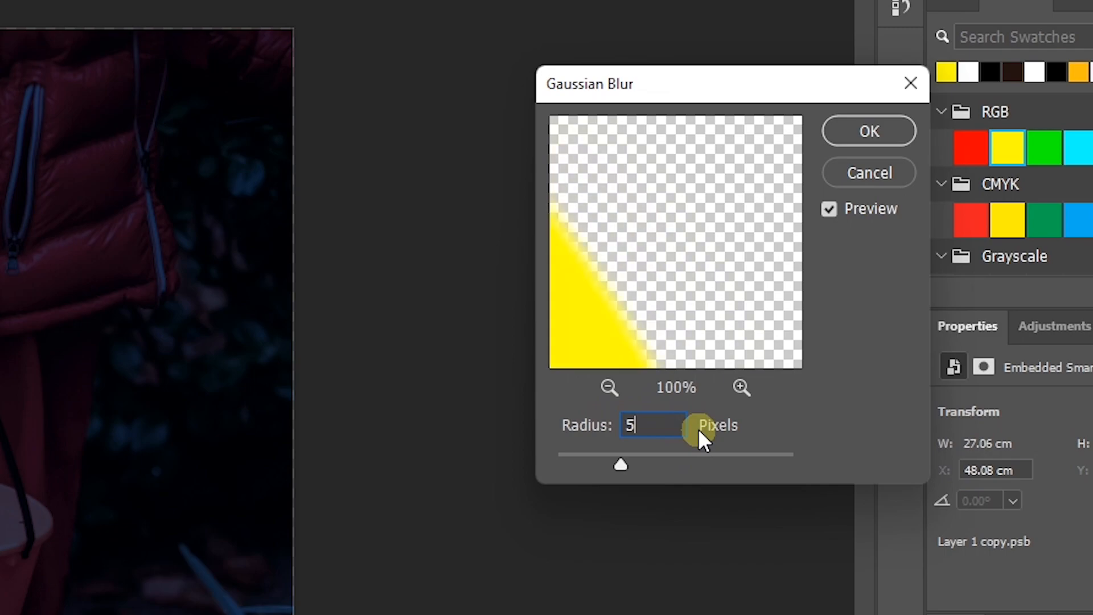
pyautogui.click(840, 140)
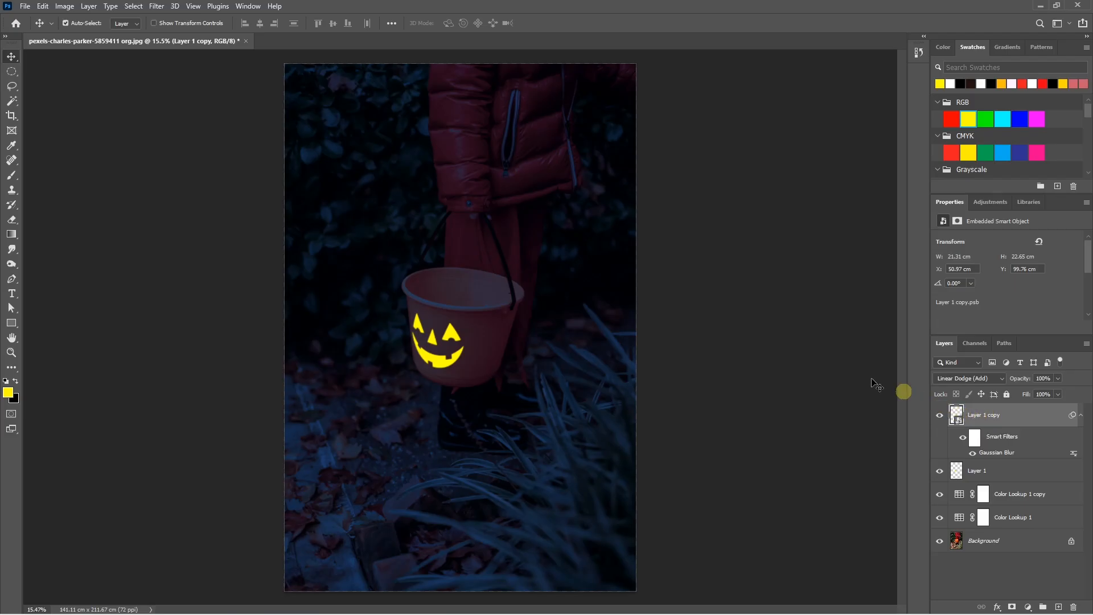
# - Add a second Gaussian Blur smart filter to Layer 1 copy with a radius larger than 5 pixels
pyautogui.click(156, 6)
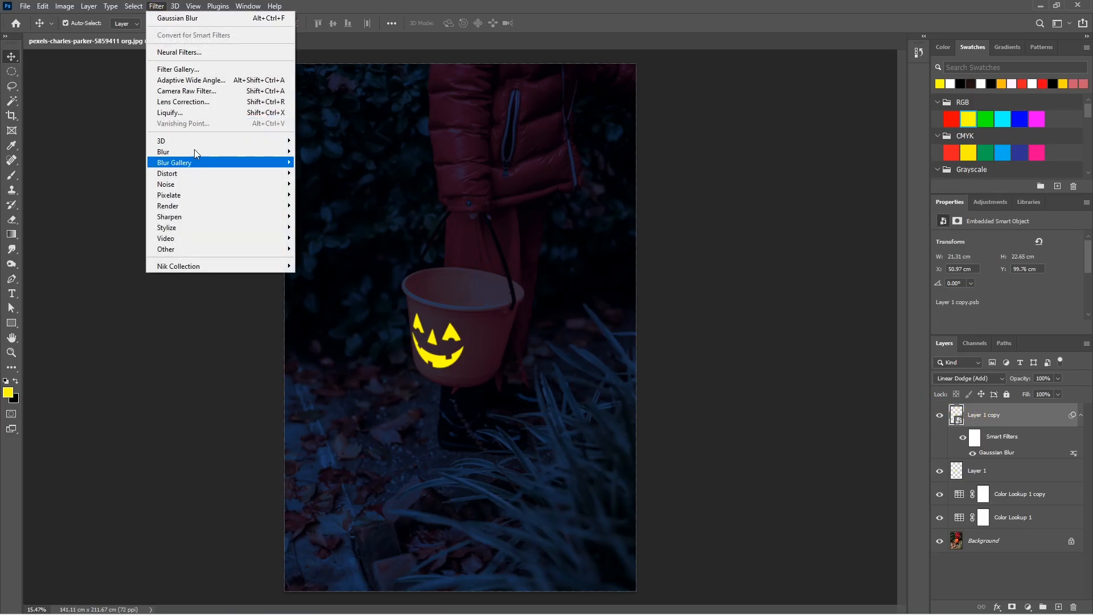
pyautogui.moveTo(227, 155)
pyautogui.click(319, 195)
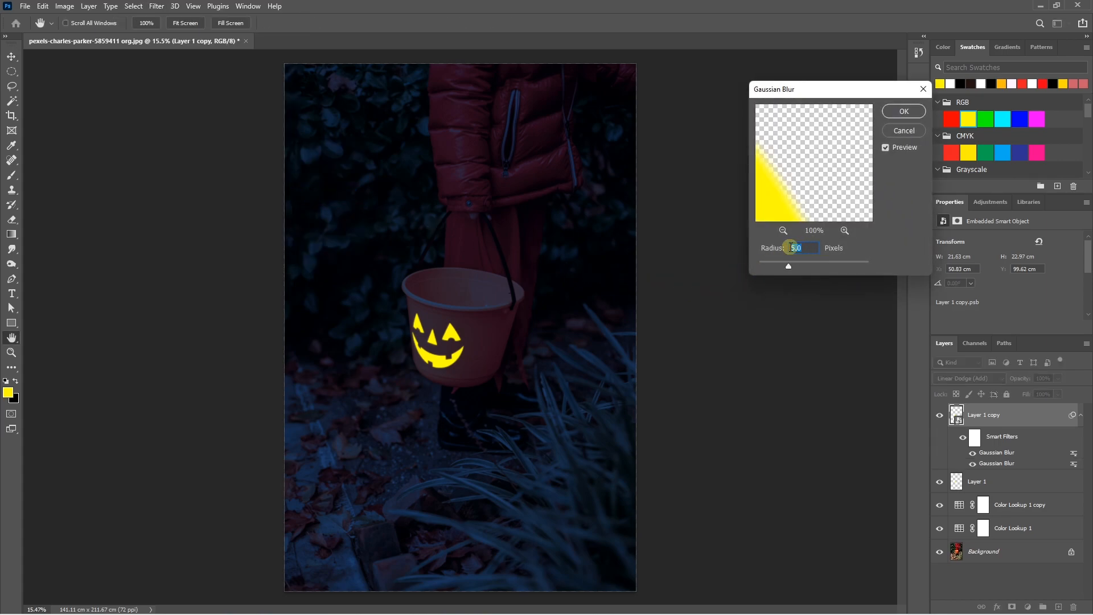
pyautogui.press('Return')
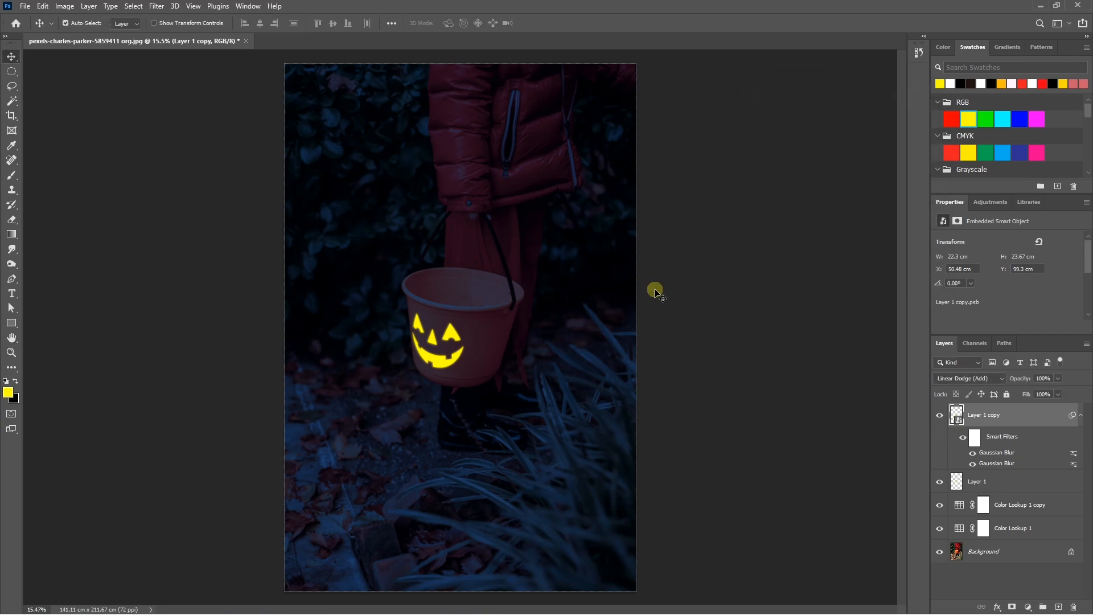
# - Stack a third, stronger Gaussian Blur smart filter on Layer 1 copy
pyautogui.click(155, 6)
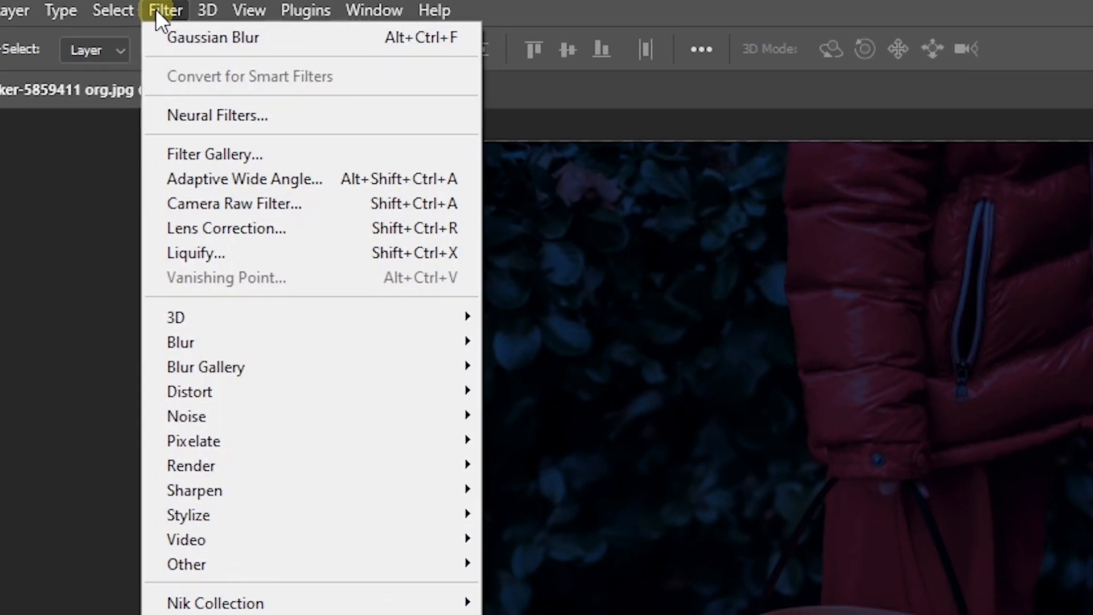
pyautogui.keyDown('ctrl'); pyautogui.click(203, 41); pyautogui.keyUp('ctrl')
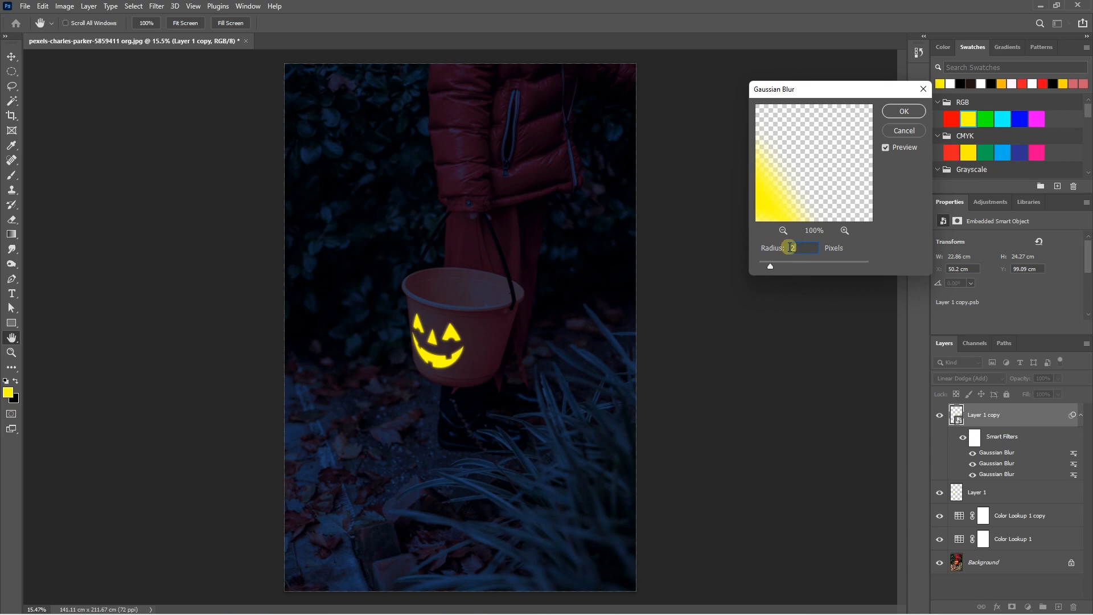
pyautogui.press('Return')
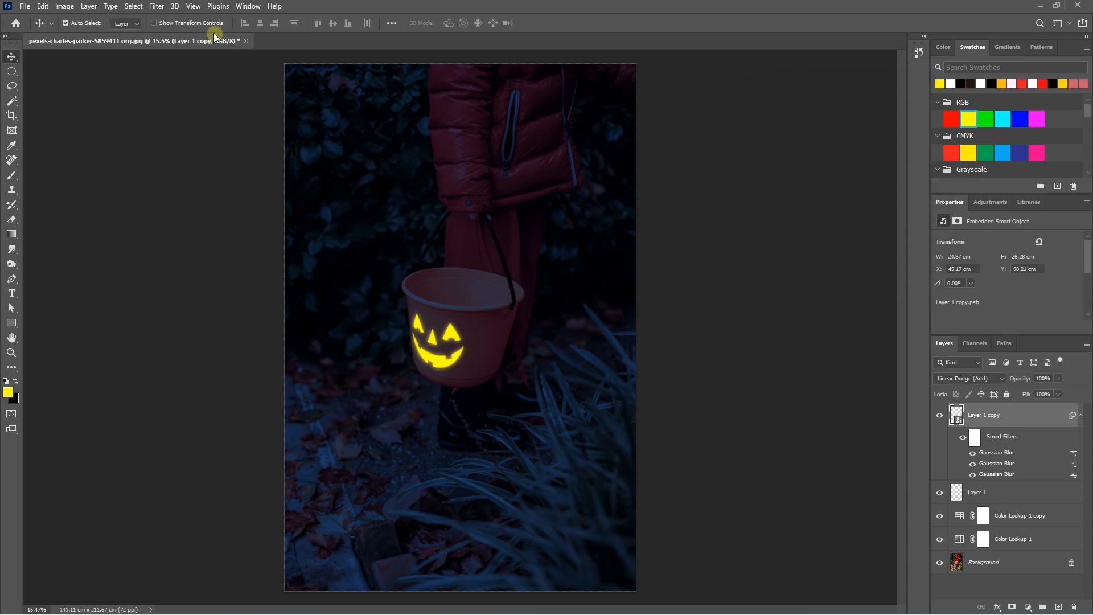
# - Add a fourth Gaussian Blur smart filter to Layer 1 copy with a 50-pixel radius
pyautogui.click(164, 9)
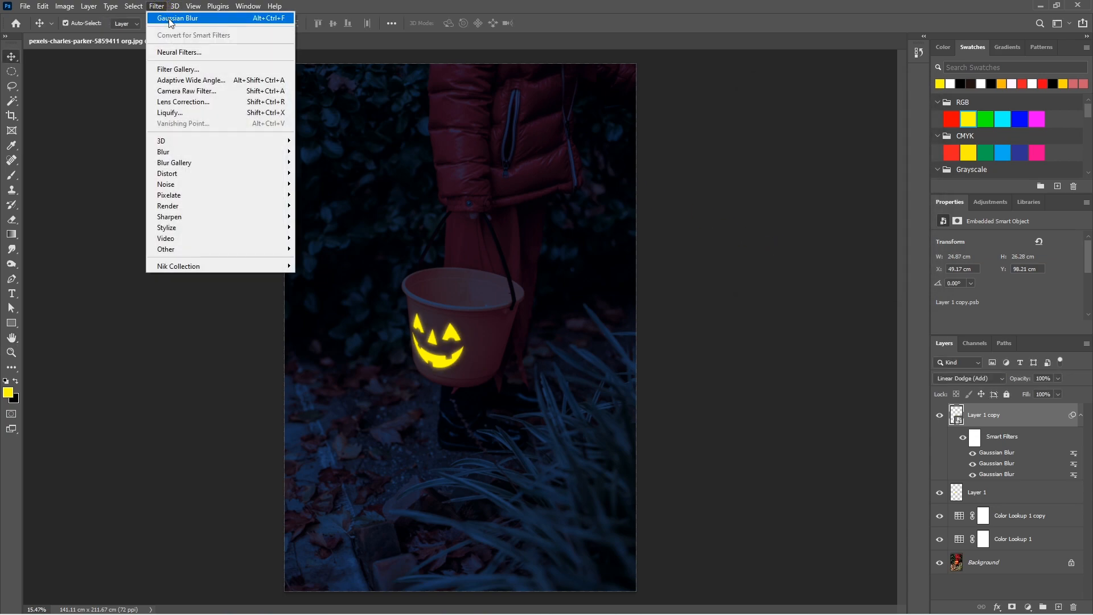
pyautogui.click(169, 19)
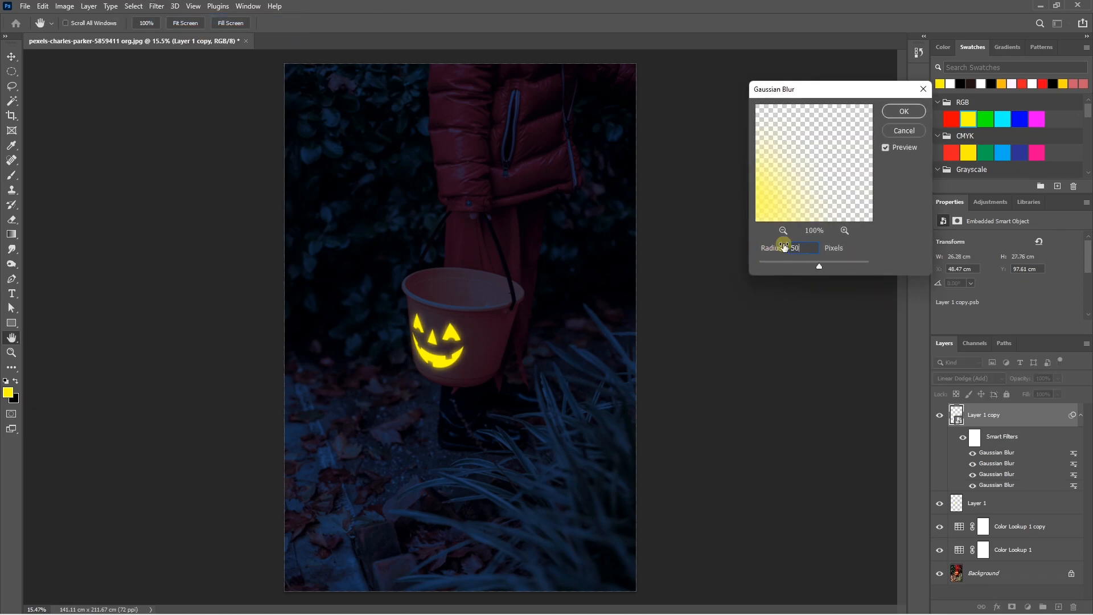
pyautogui.press('Return')
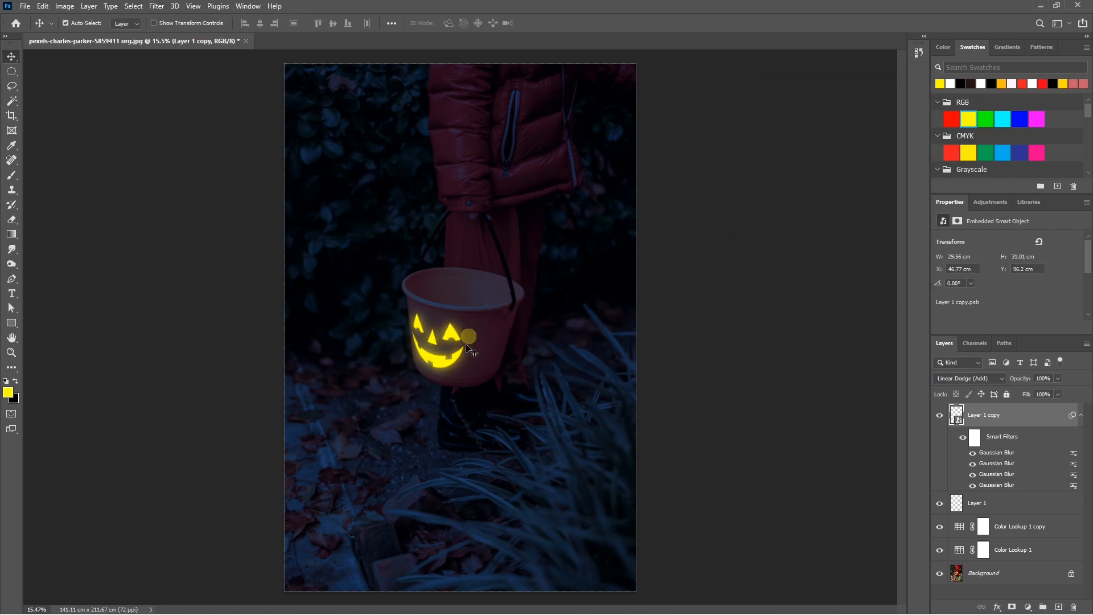
# - Add a fifth Gaussian Blur smart filter with a 100-pixel radius to Layer 1 copy and compare the glow on and off
pyautogui.click(165, 8)
pyautogui.click(170, 20)
pyautogui.click(804, 247)
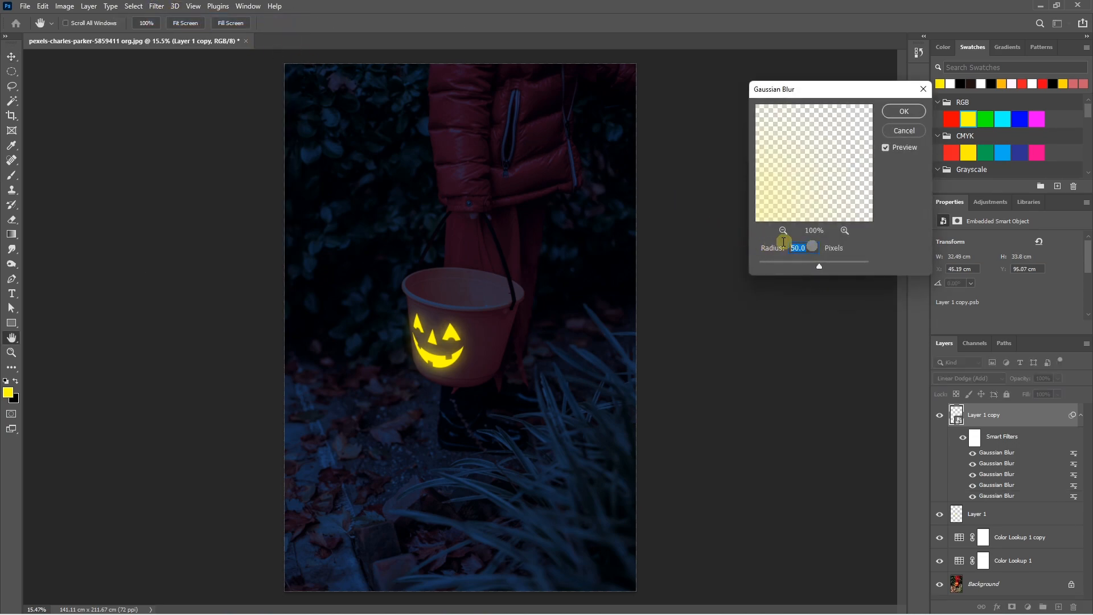
pyautogui.write('100')
pyautogui.press('Return')
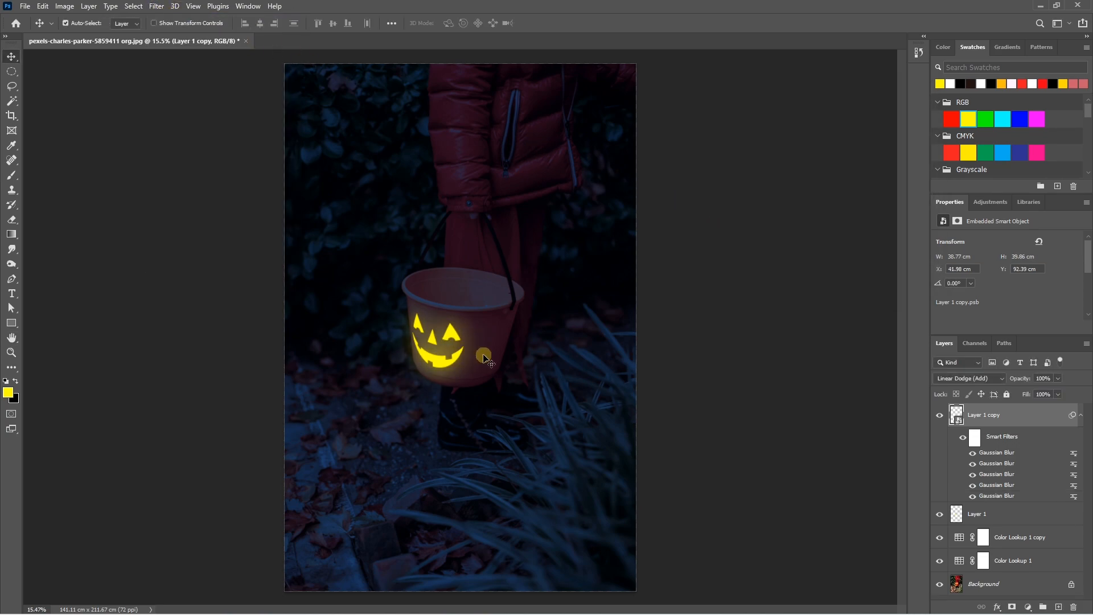
pyautogui.click(939, 417)
pyautogui.click(940, 417)
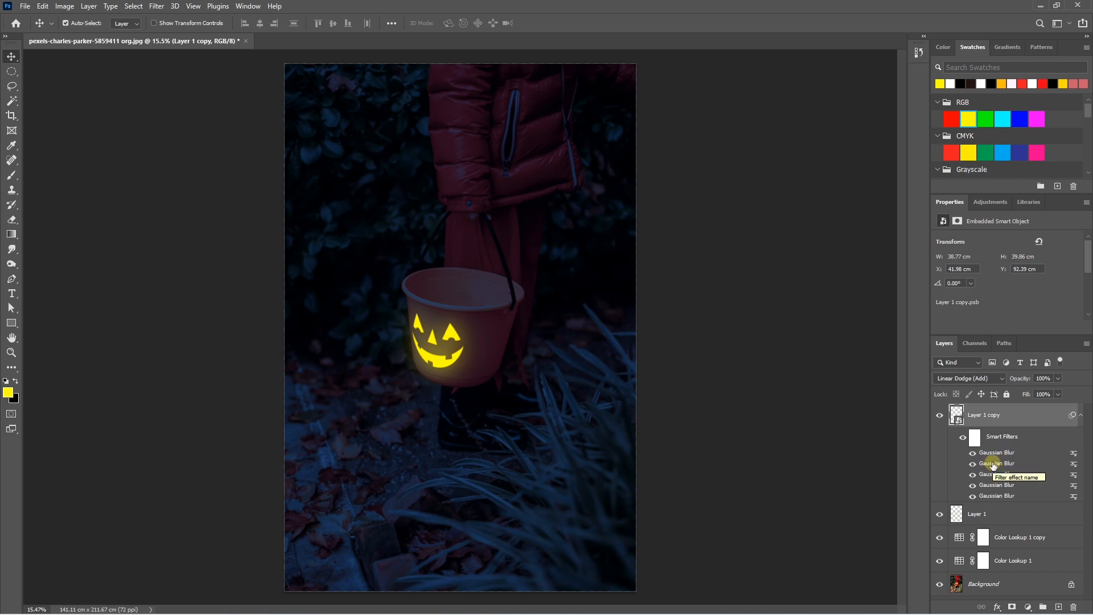
# - Duplicate the blurred Layer 1 copy and rasterize the duplicate
pyautogui.hotkey('ctrl', 'j')
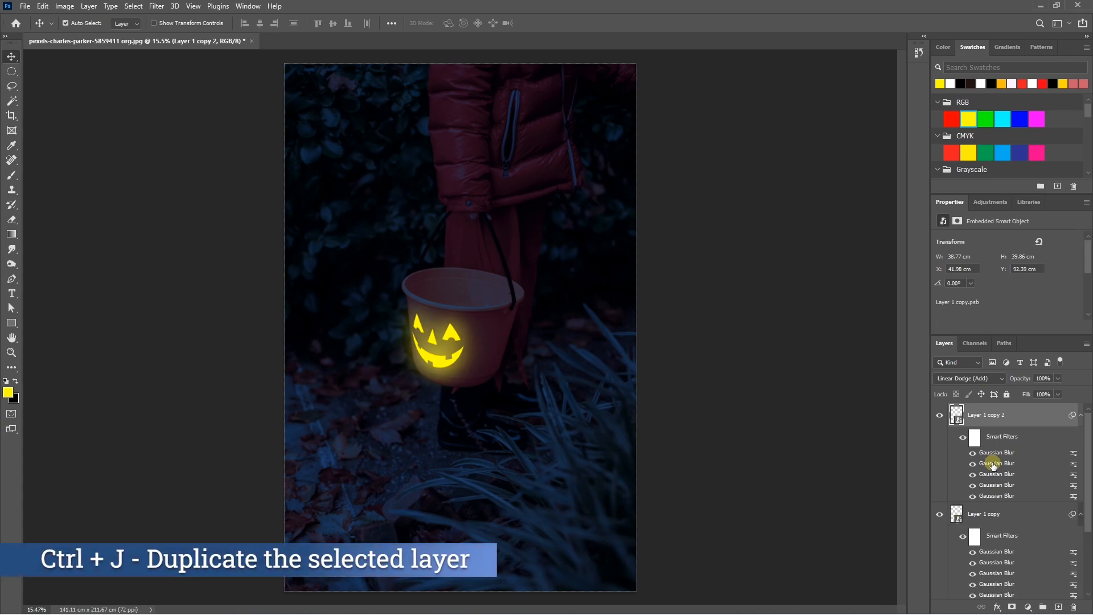
pyautogui.rightClick(981, 415)
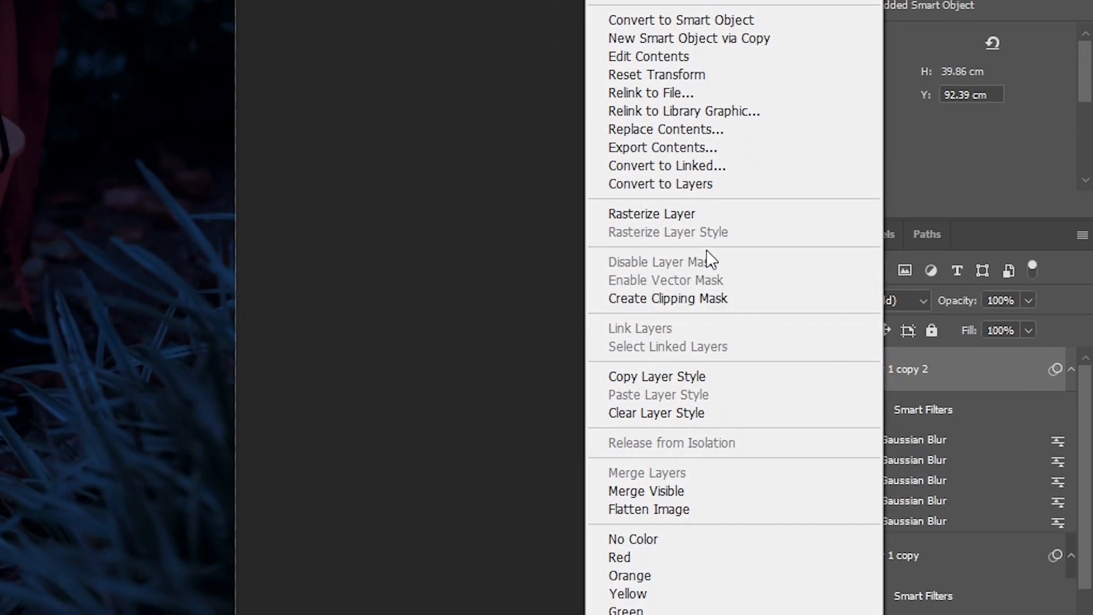
pyautogui.click(696, 214)
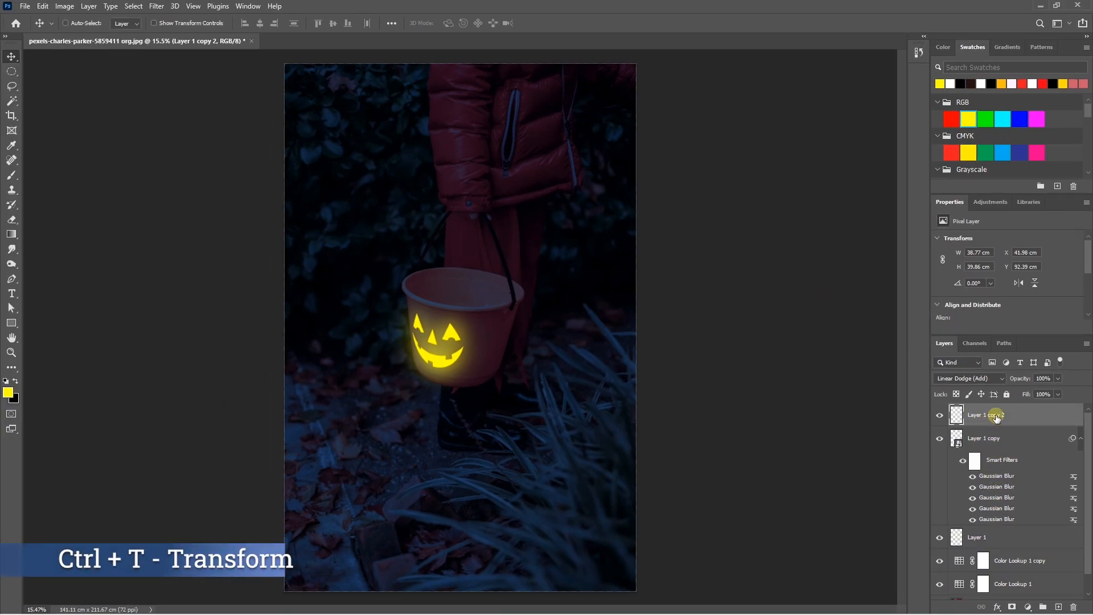
# - Enlarge Layer 1 copy 2 proportionally from its centre to about 51 by 53 cm and compare it on and off
pyautogui.hotkey('ctrl', 't')
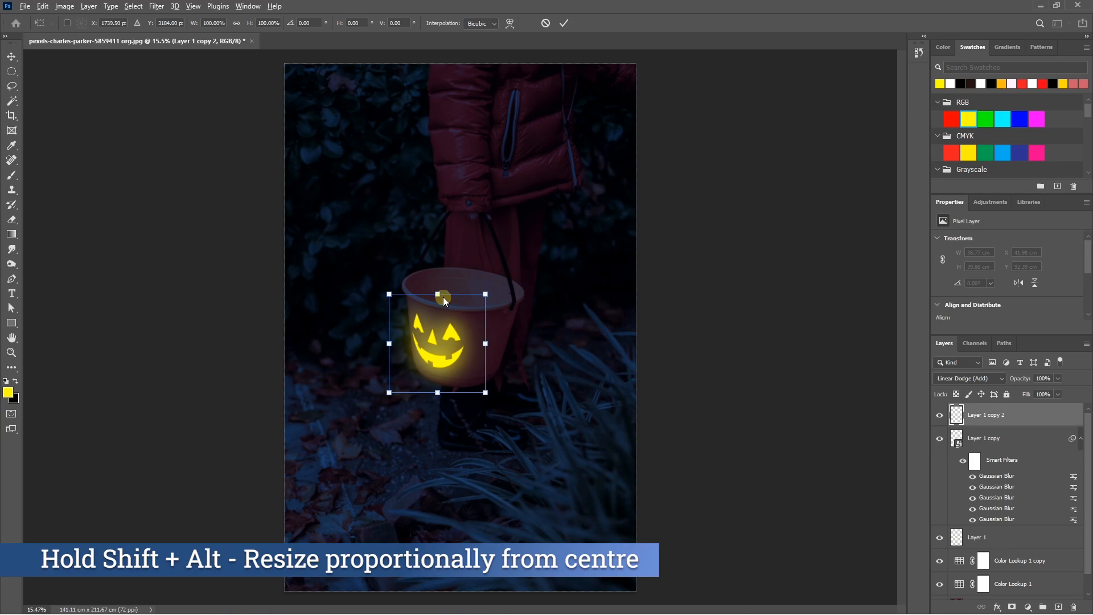
pyautogui.moveTo(440, 294); pyautogui.dragTo(439, 279)
pyautogui.press('Return')
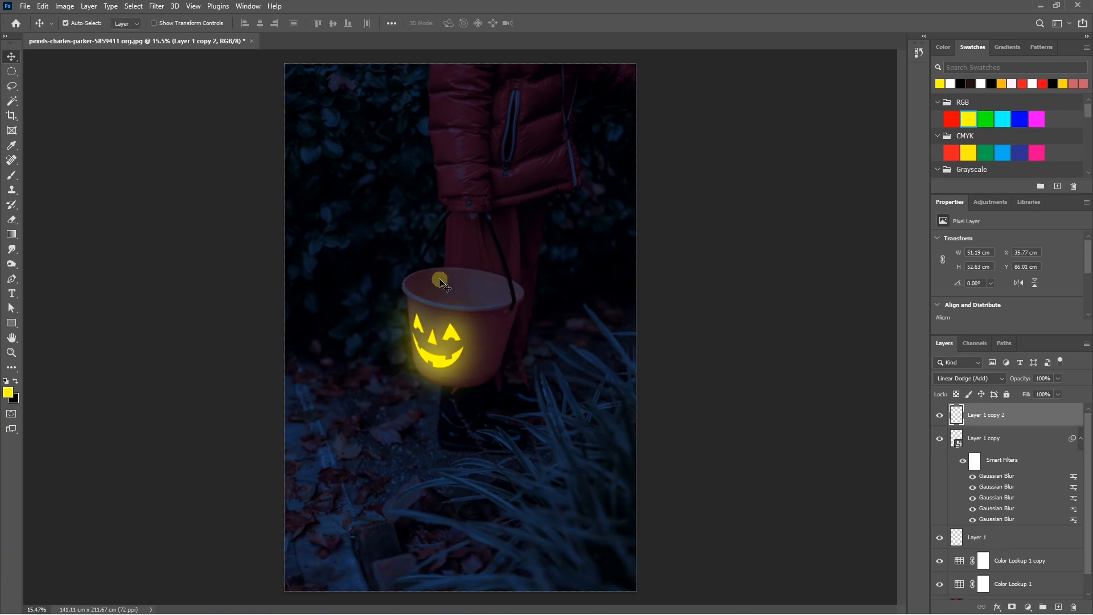
pyautogui.click(941, 419)
pyautogui.click(941, 419)
# - On a new layer, paint soft yellow light over the leaves and grass below the bucket with a 1400-pixel brush
pyautogui.click(1058, 607)
pyautogui.press('b')
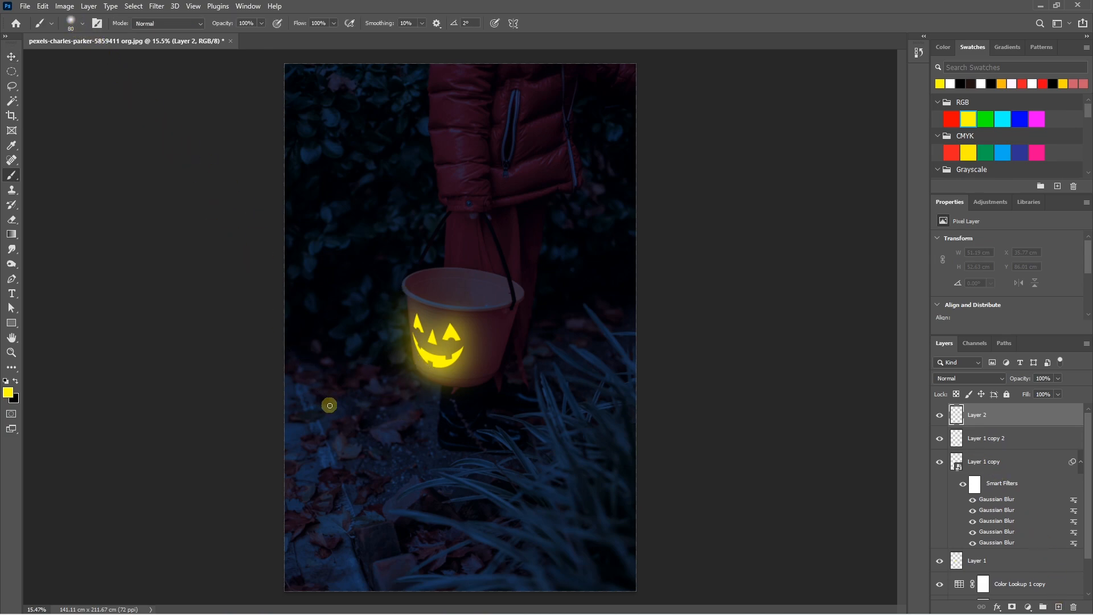
pyautogui.press(']')
pyautogui.press(']')
pyautogui.press(']')
pyautogui.press(']')
pyautogui.press(']')
pyautogui.press(']')
pyautogui.press(']')
pyautogui.moveTo(313, 464)
pyautogui.mouseDown()
pyautogui.moveTo(342, 530)
pyautogui.moveTo(402, 572)
pyautogui.moveTo(451, 561)
pyautogui.moveTo(482, 500)
pyautogui.mouseUp()
pyautogui.moveTo(415, 513); pyautogui.dragTo(491, 488)
# - Set the blend mode of the painted yellow ground light on Layer 2 to Overlay
pyautogui.click(951, 379)
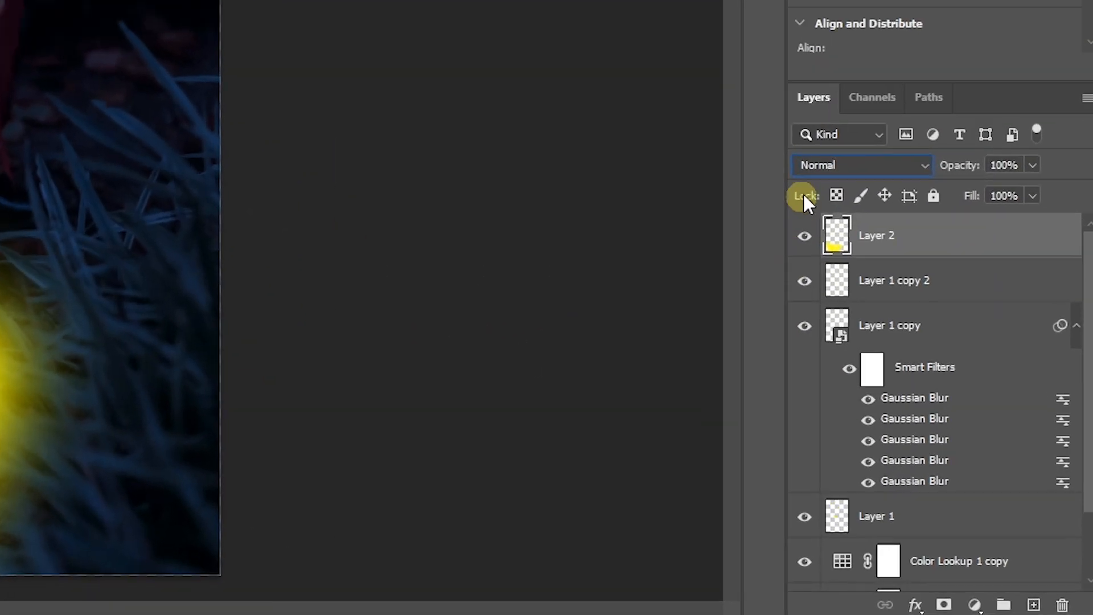
pyautogui.click(835, 184)
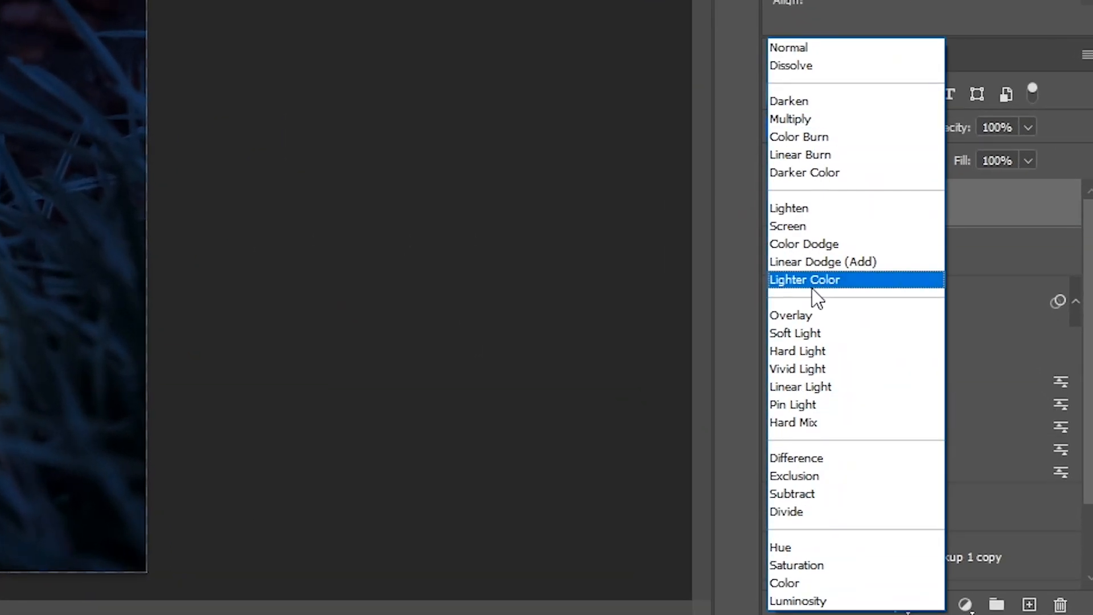
pyautogui.click(813, 314)
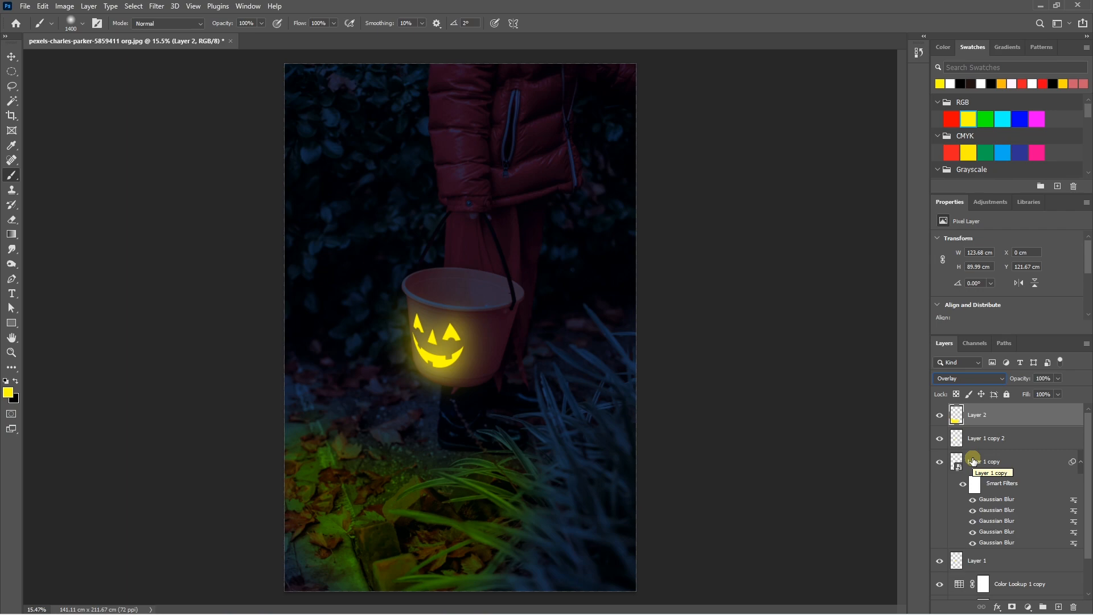
# - Duplicate Layer 2 and reduce the copy's opacity to 39%
pyautogui.hotkey('ctrl', 'j')
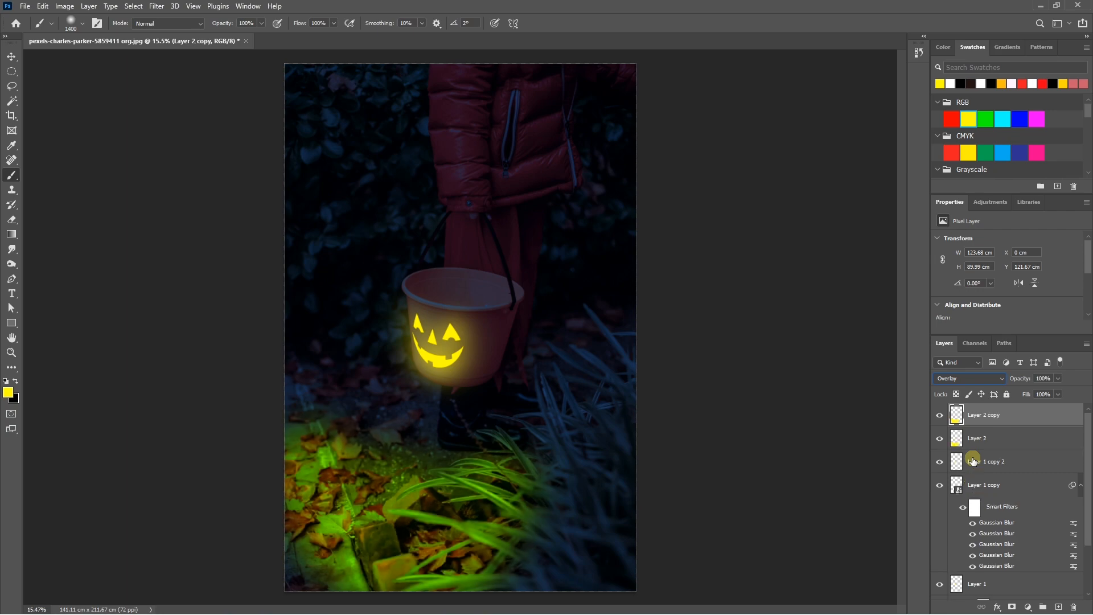
pyautogui.click(1058, 378)
pyautogui.moveTo(1030, 392); pyautogui.dragTo(1027, 390)
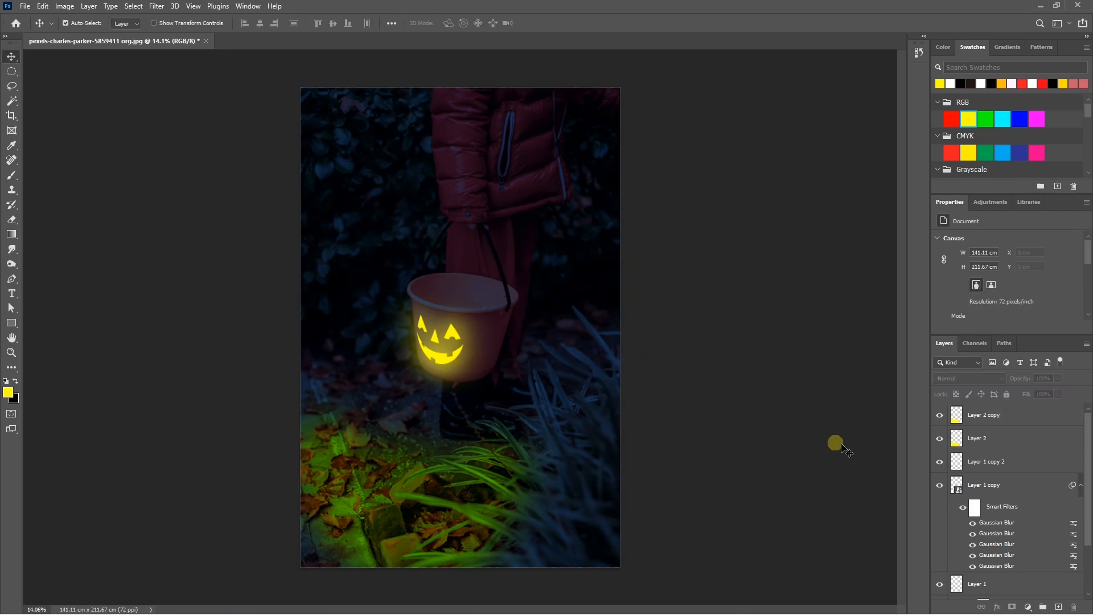
# - Add a new layer above Layer 2 copy, trace the bucket's opening with a closed pen path and convert it to a selection
pyautogui.click(979, 417)
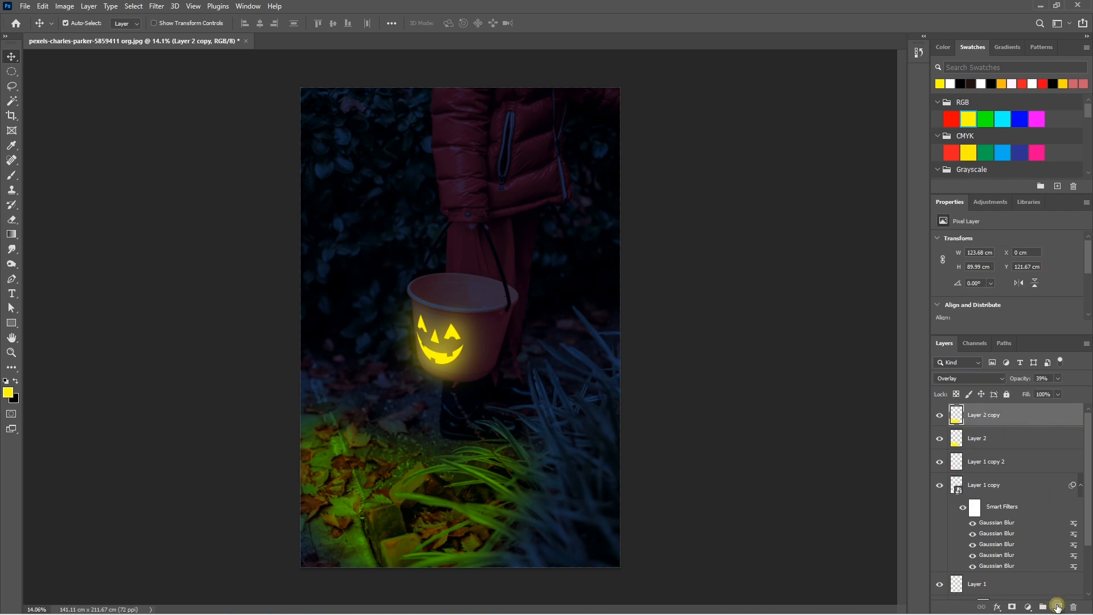
pyautogui.click(1057, 607)
pyautogui.scroll(5, 444, 284)
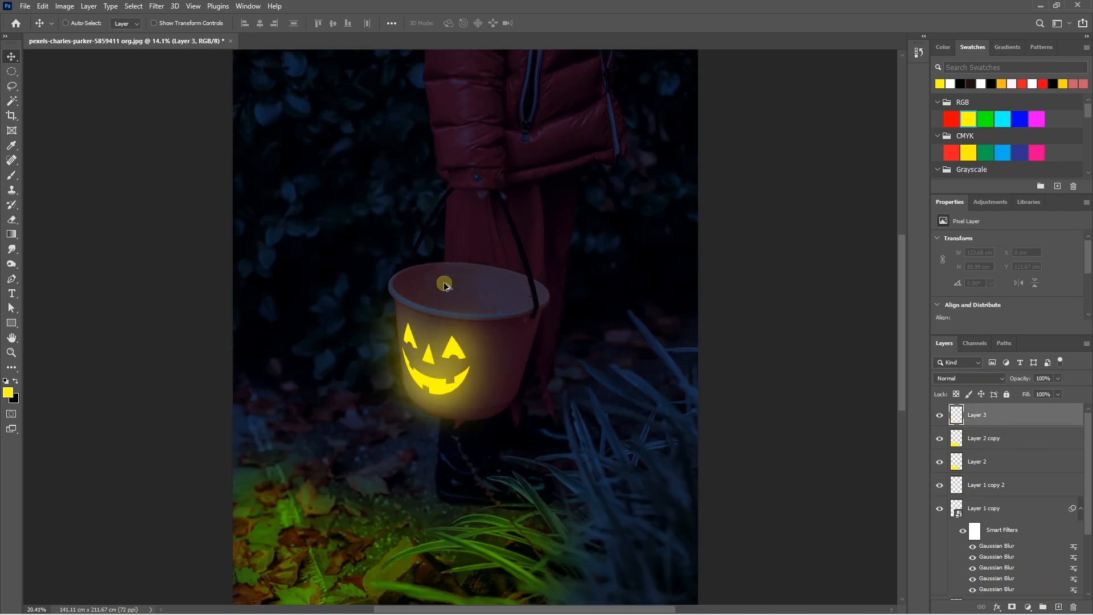
pyautogui.press('p')
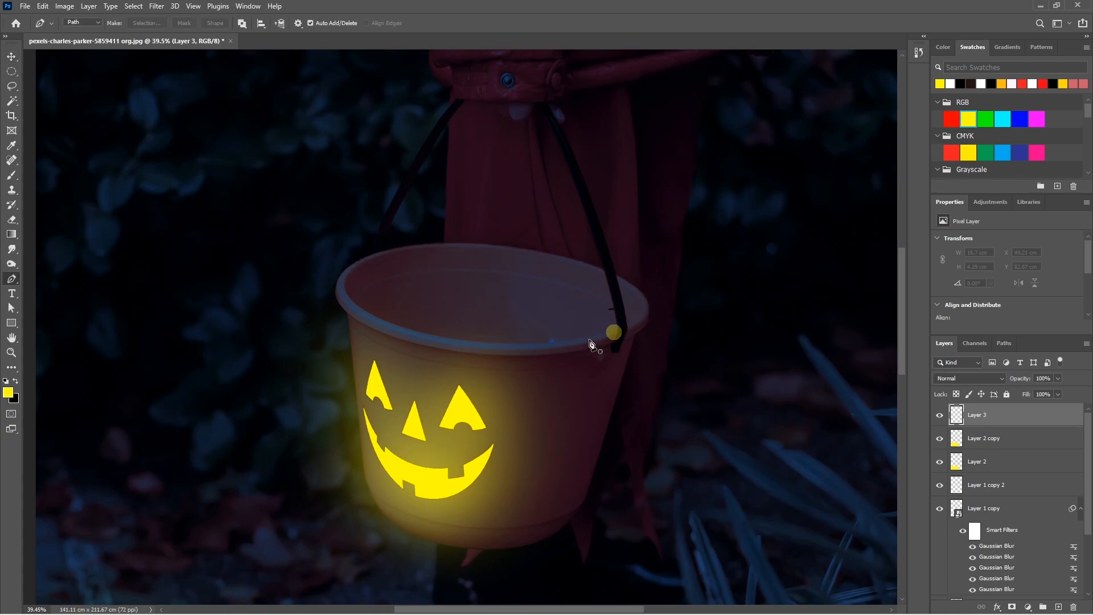
pyautogui.click(386, 253)
pyautogui.click(514, 249)
pyautogui.click(579, 263)
pyautogui.moveTo(642, 299); pyautogui.dragTo(647, 318)
pyautogui.click(562, 341)
pyautogui.click(521, 345)
pyautogui.moveTo(354, 303); pyautogui.dragTo(292, 264)
pyautogui.click(386, 252)
pyautogui.hotkey('ctrl', 'Return')
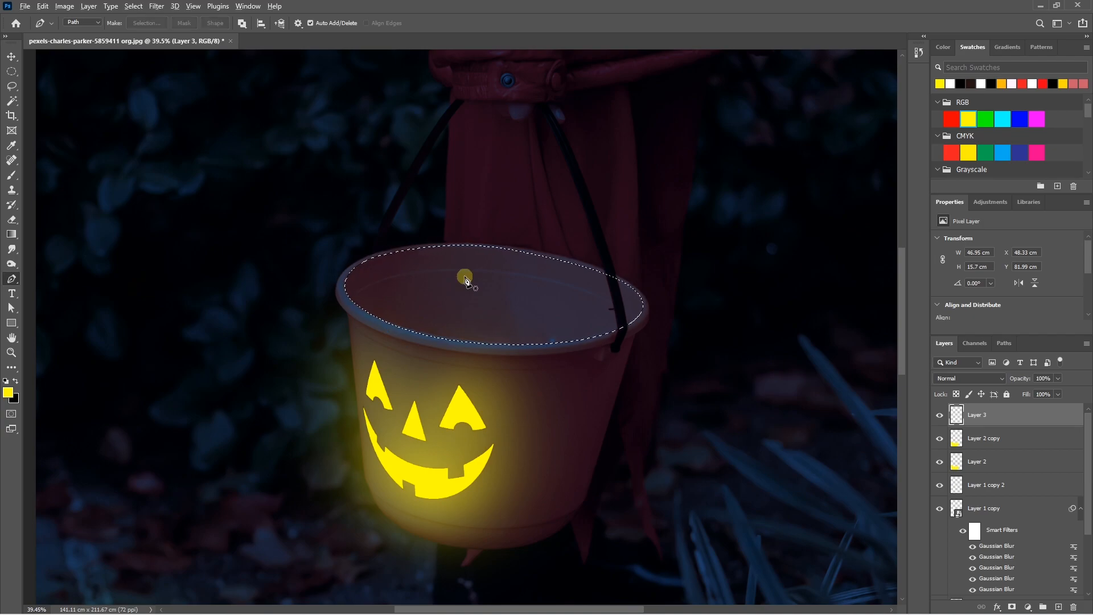
# - Fill the selected bucket opening on Layer 3 with the yellow foreground colour and deselect
pyautogui.hotkey('alt', 'BackSpace')
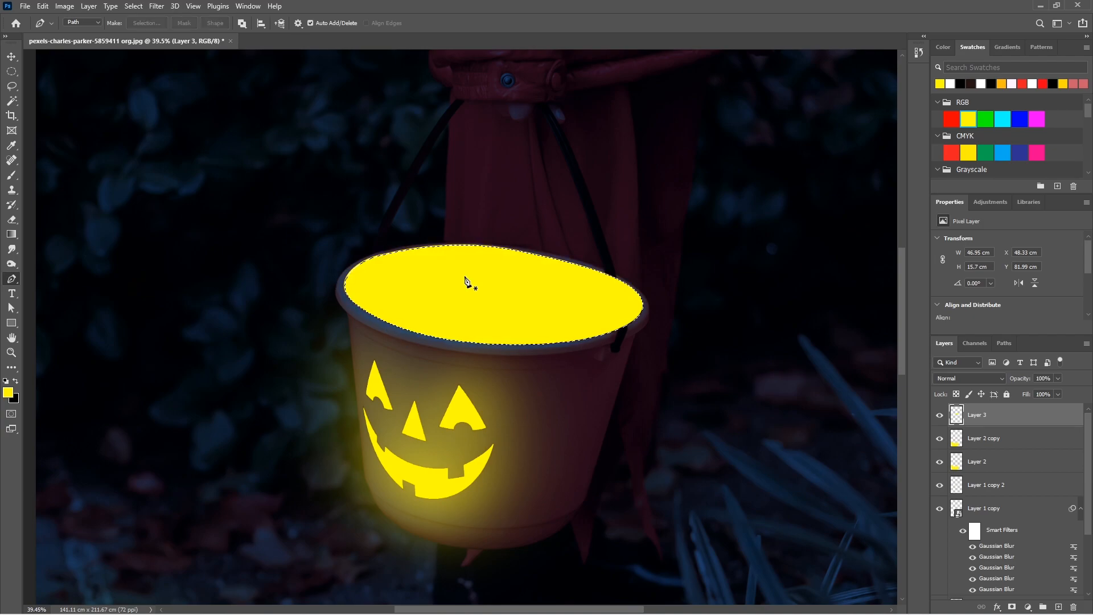
pyautogui.hotkey('ctrl', 'd')
pyautogui.scroll(-1, 528, 328)
pyautogui.scroll(-9, 530, 329)
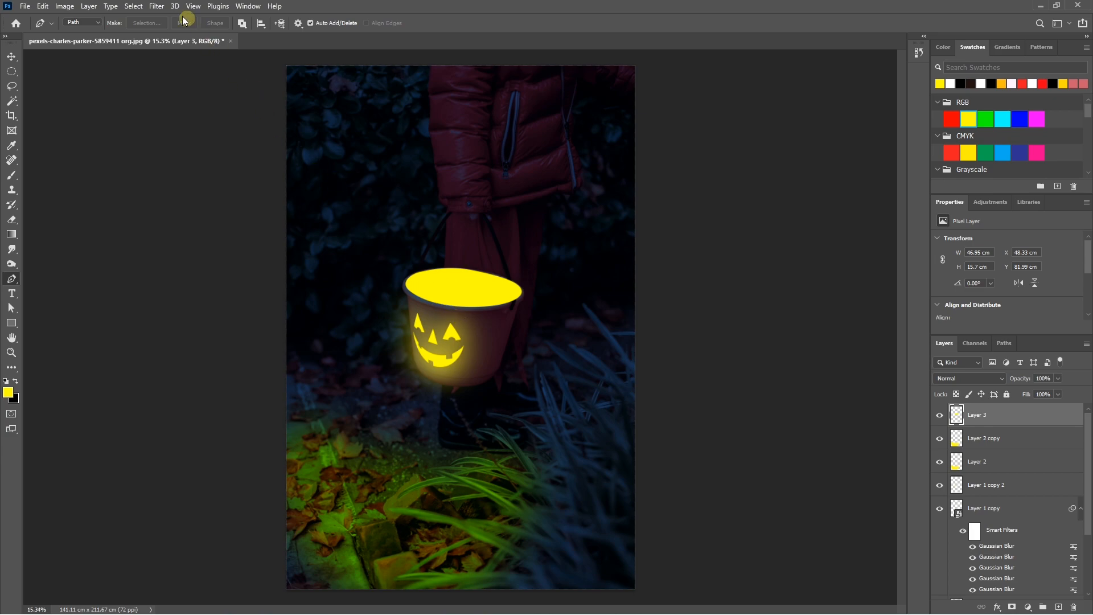
# - Soften the yellow bucket opening on Layer 3 with a Gaussian Blur of 22.2 pixels
pyautogui.click(153, 7)
pyautogui.moveTo(196, 153)
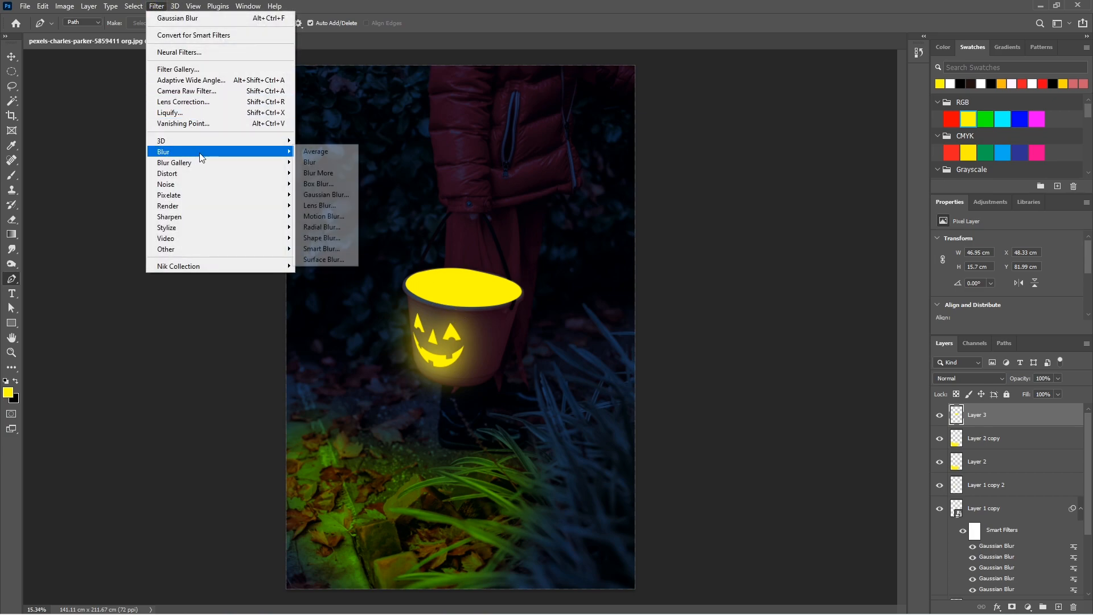
pyautogui.click(324, 194)
pyautogui.moveTo(814, 265); pyautogui.dragTo(808, 266)
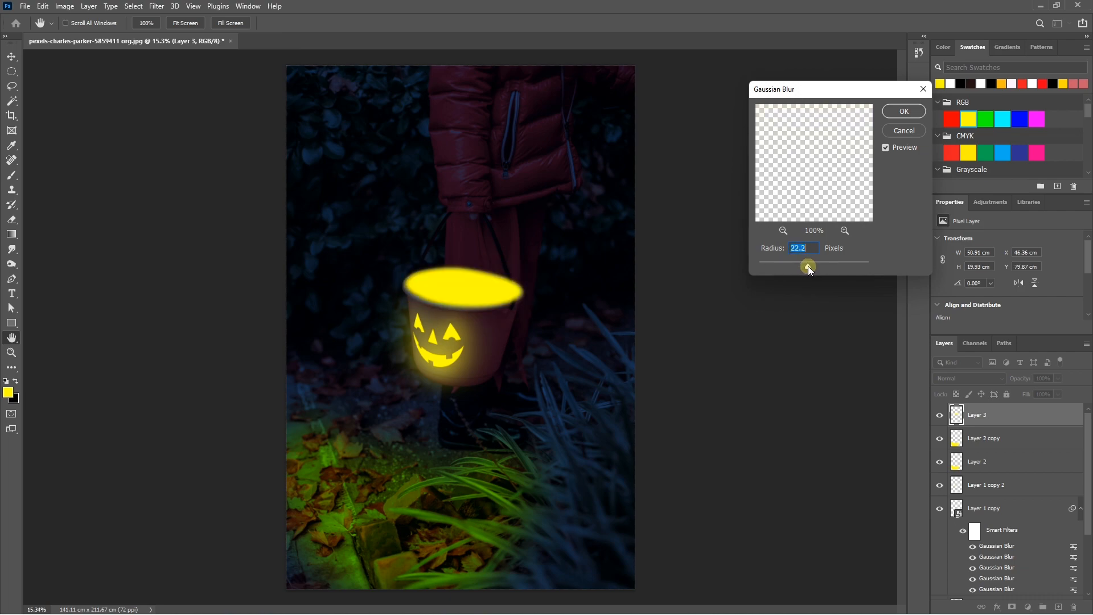
pyautogui.click(903, 112)
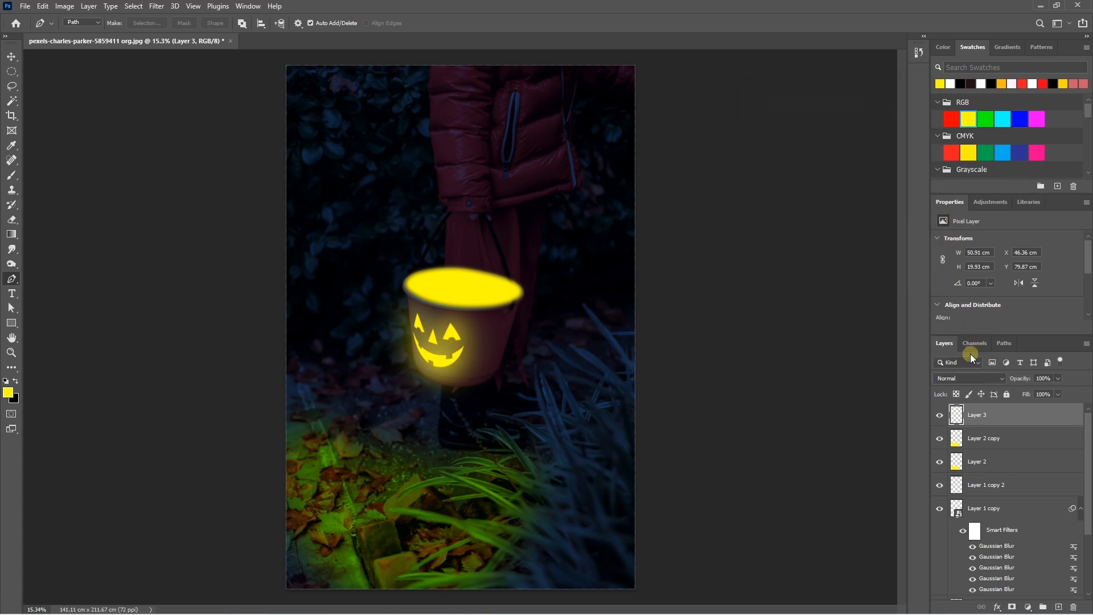
# - In Layer 3's blending options, split the Underlying Layer black Blend If slider to 0 / 67
pyautogui.click(997, 607)
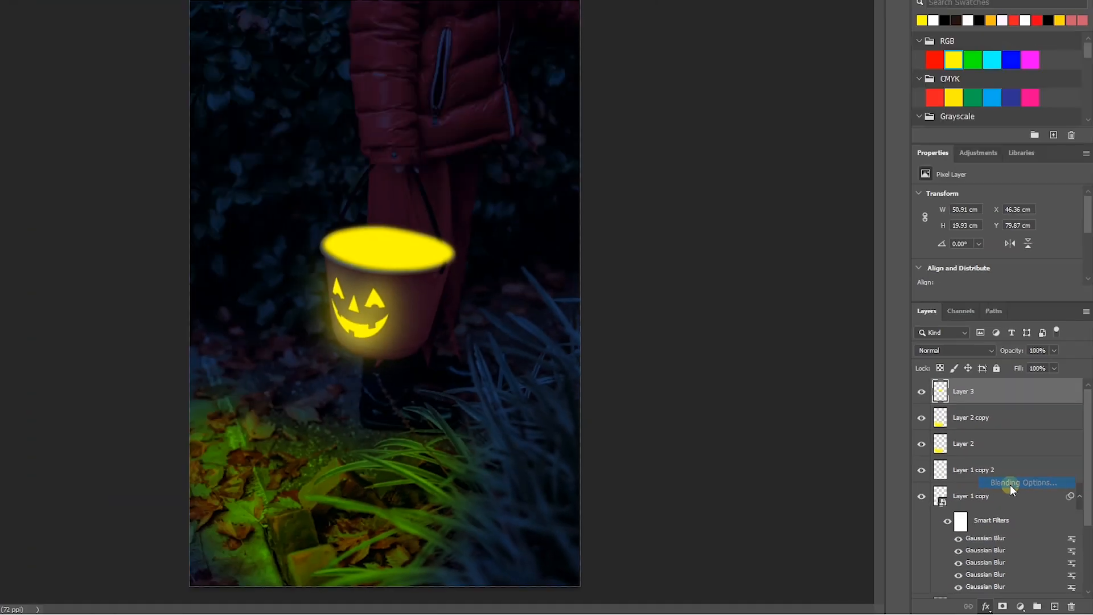
pyautogui.click(882, 281)
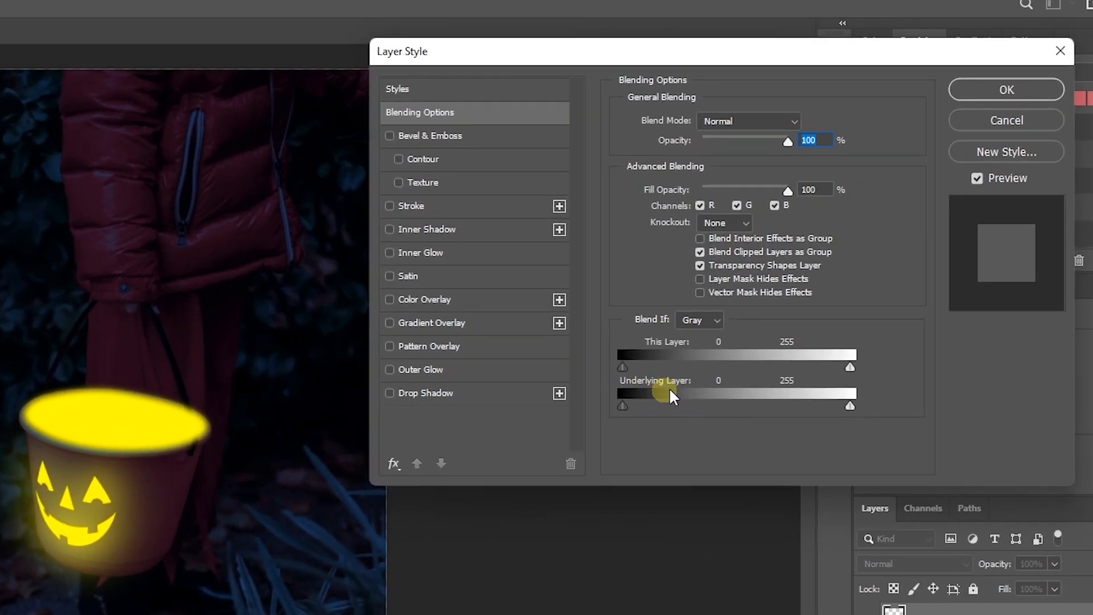
pyautogui.moveTo(624, 402); pyautogui.dragTo(681, 400)
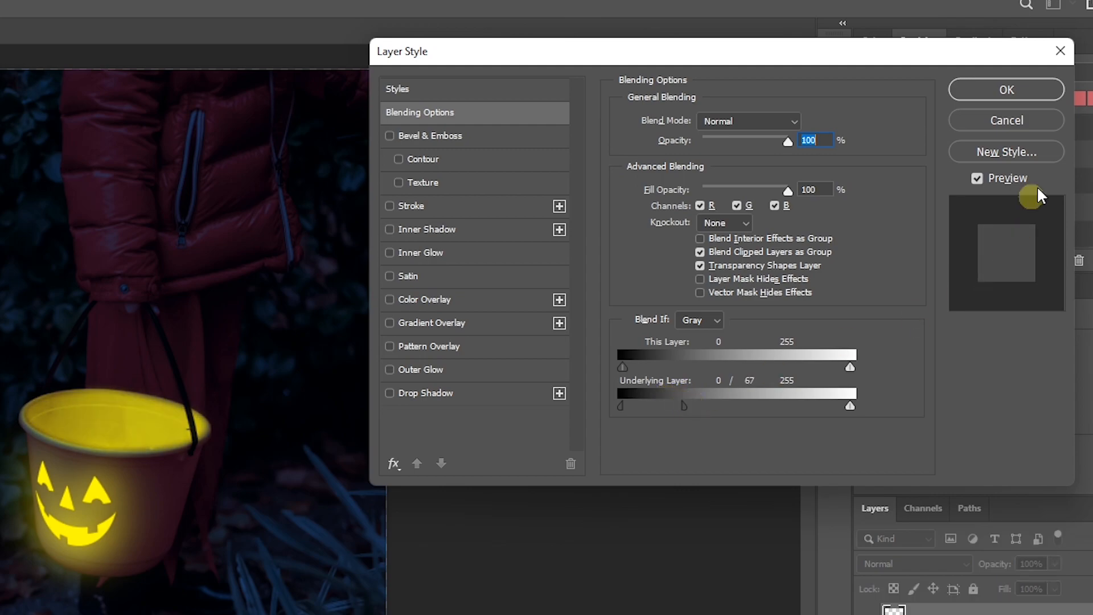
pyautogui.click(1044, 91)
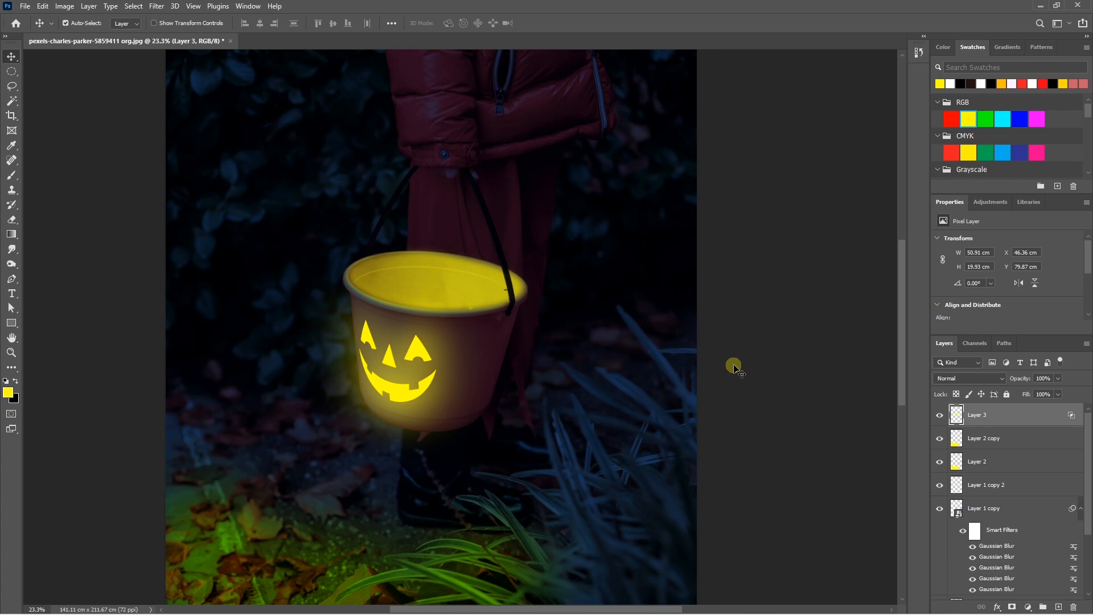
# - Duplicate Layer 3 and apply a Gaussian Blur with a 141.7-pixel radius to the copy
pyautogui.hotkey('ctrl', 'j')
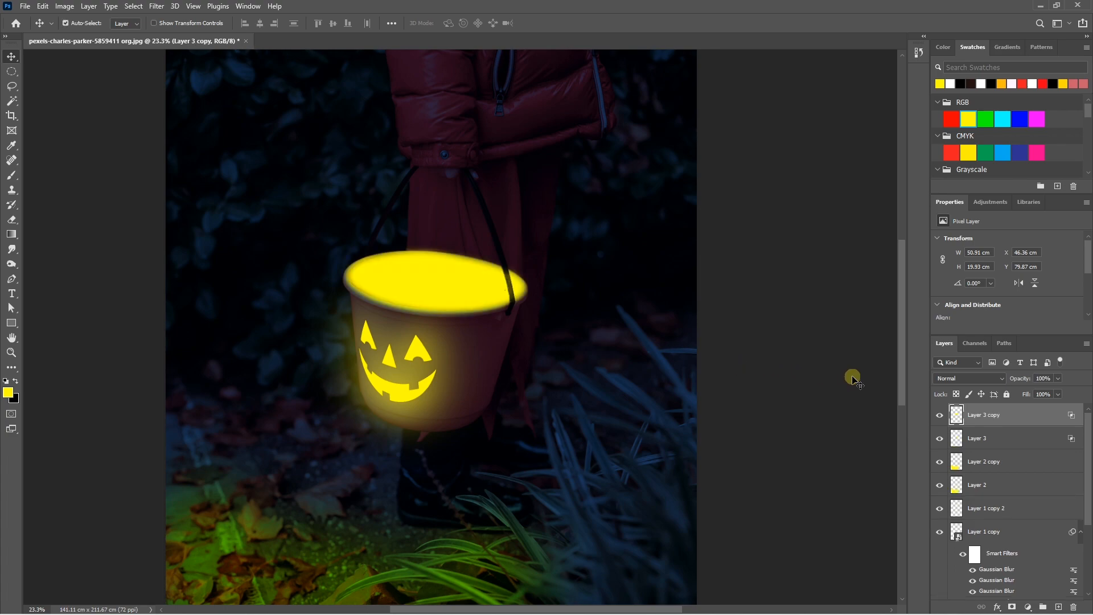
pyautogui.click(157, 6)
pyautogui.moveTo(182, 151)
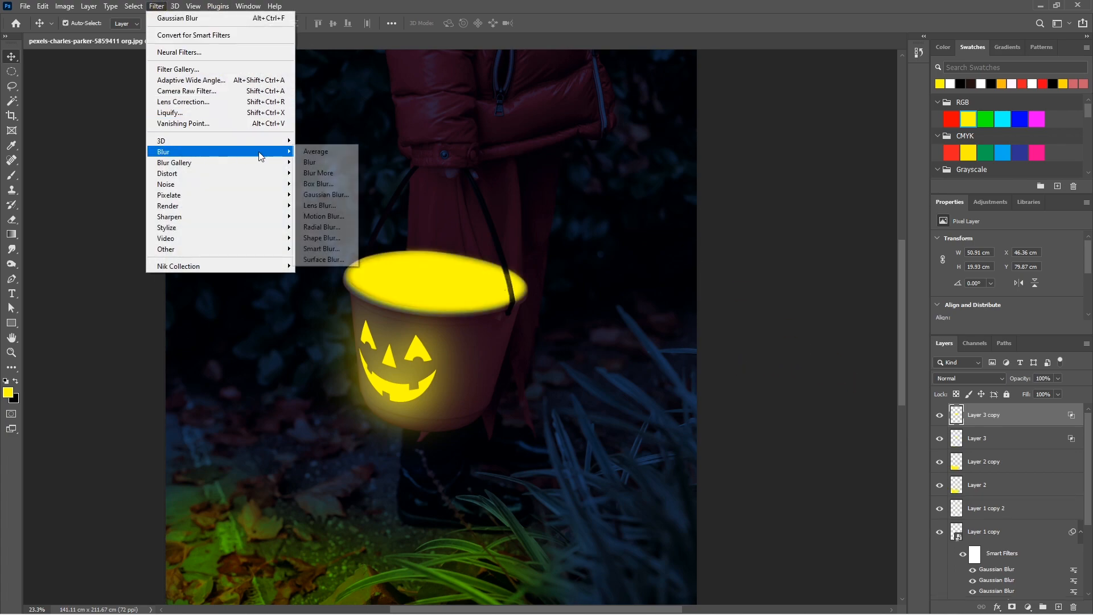
pyautogui.click(325, 195)
pyautogui.moveTo(847, 265); pyautogui.dragTo(838, 267)
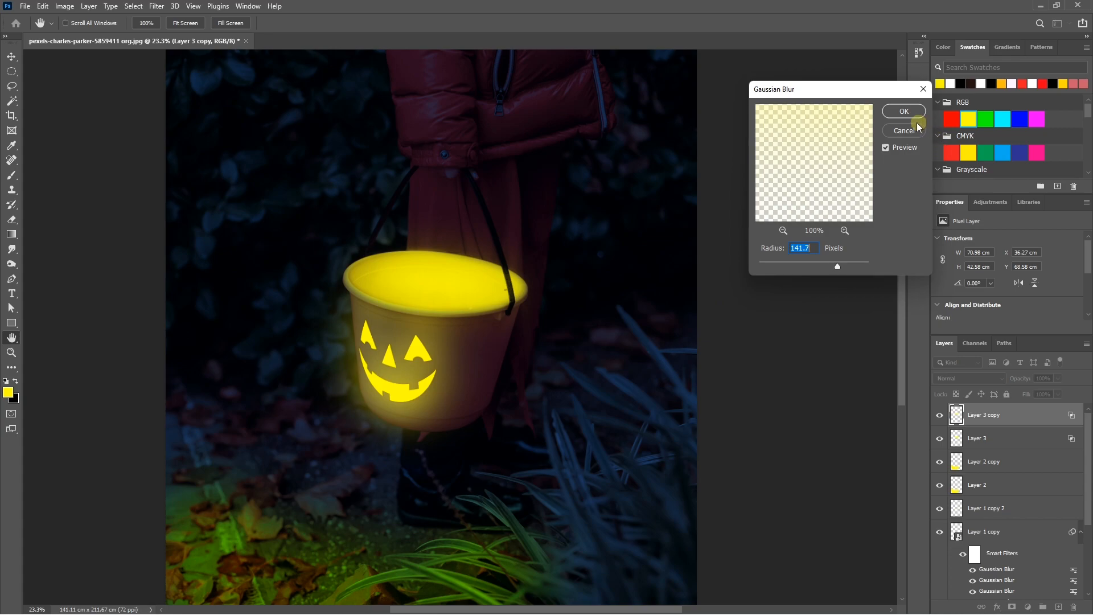
pyautogui.click(900, 112)
# - Lower the opacity of Layer 3 copy to 76%
pyautogui.click(1058, 378)
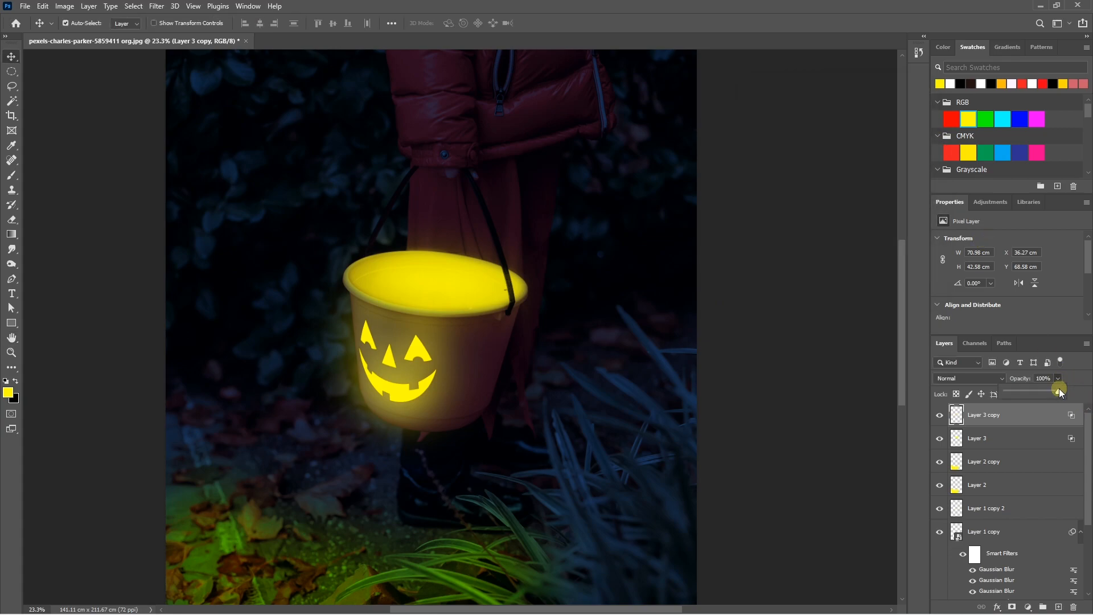
pyautogui.moveTo(1049, 390); pyautogui.dragTo(1047, 391)
pyautogui.scroll(-3, 535, 292)
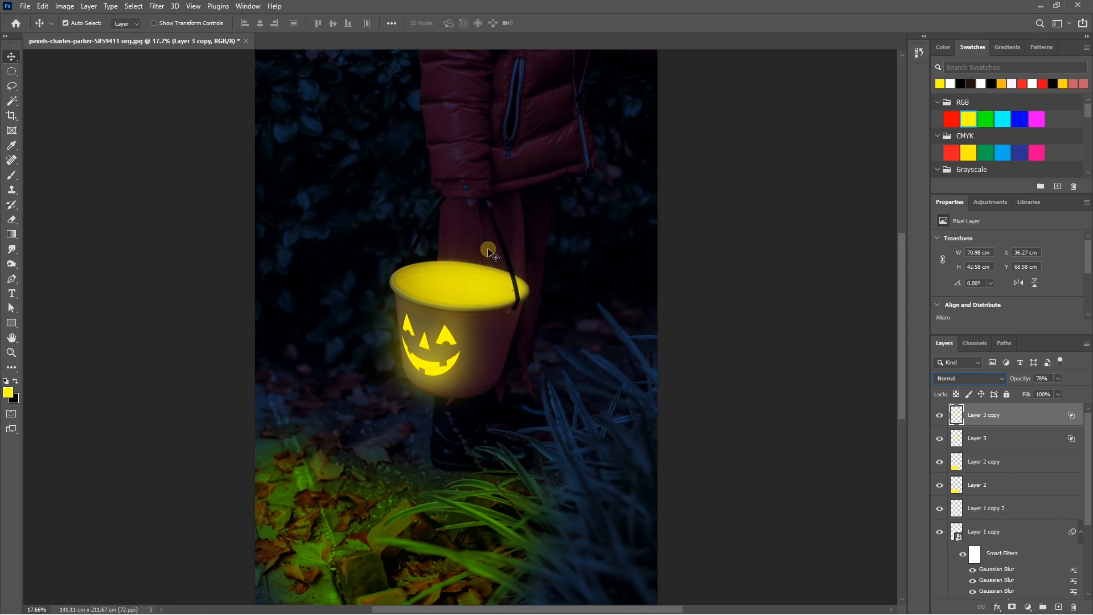
# - Create a new layer and trace both sides of the bucket handle in yellow with a 45 px brush
pyautogui.click(1060, 606)
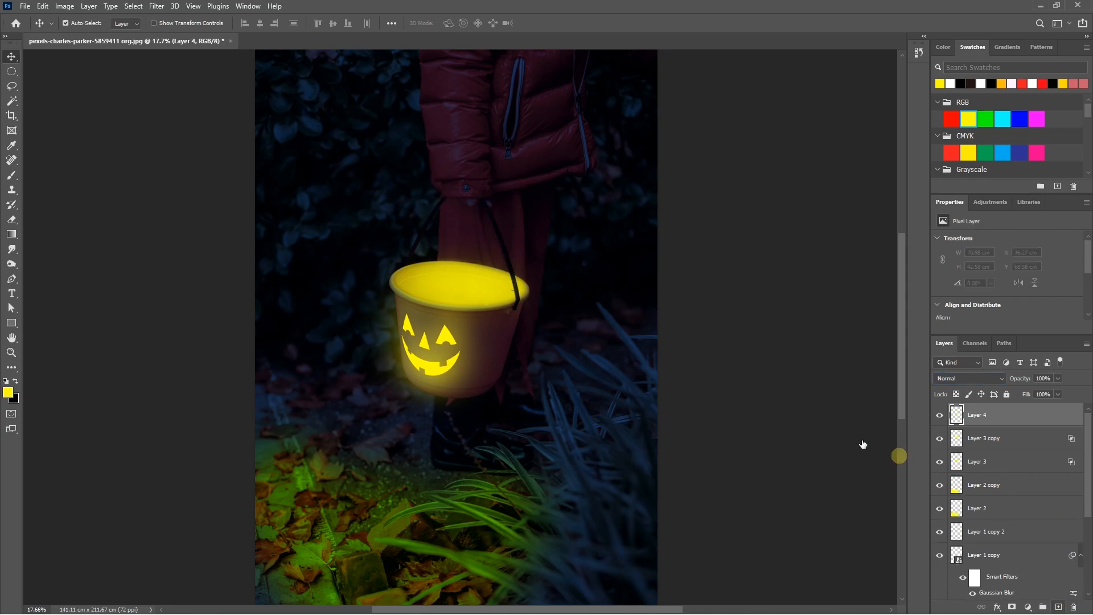
pyautogui.press('b')
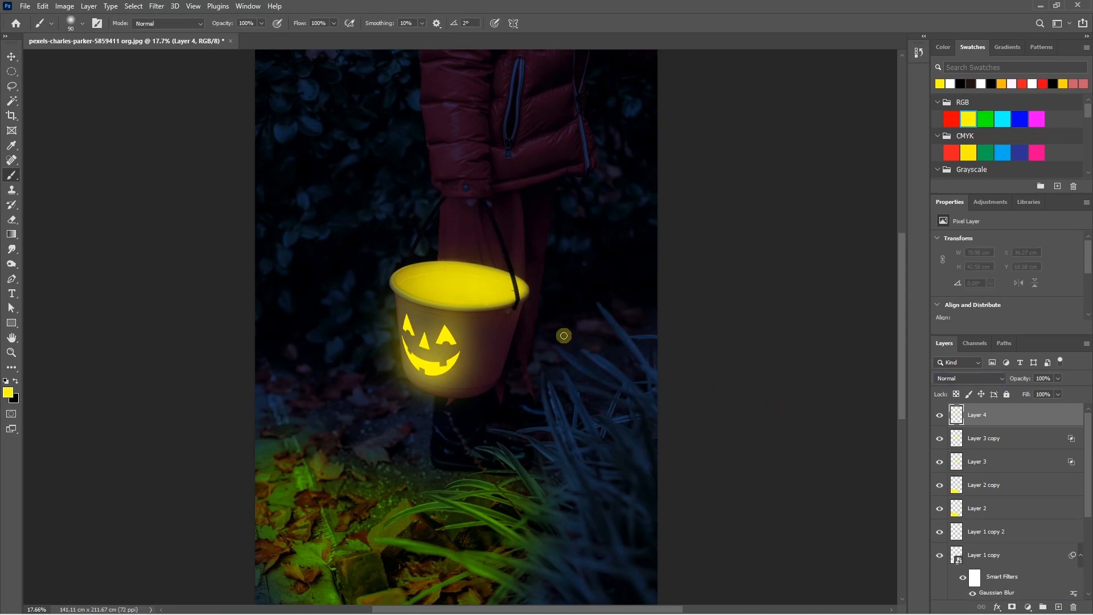
pyautogui.scroll(7, 416, 243)
pyautogui.press(']')
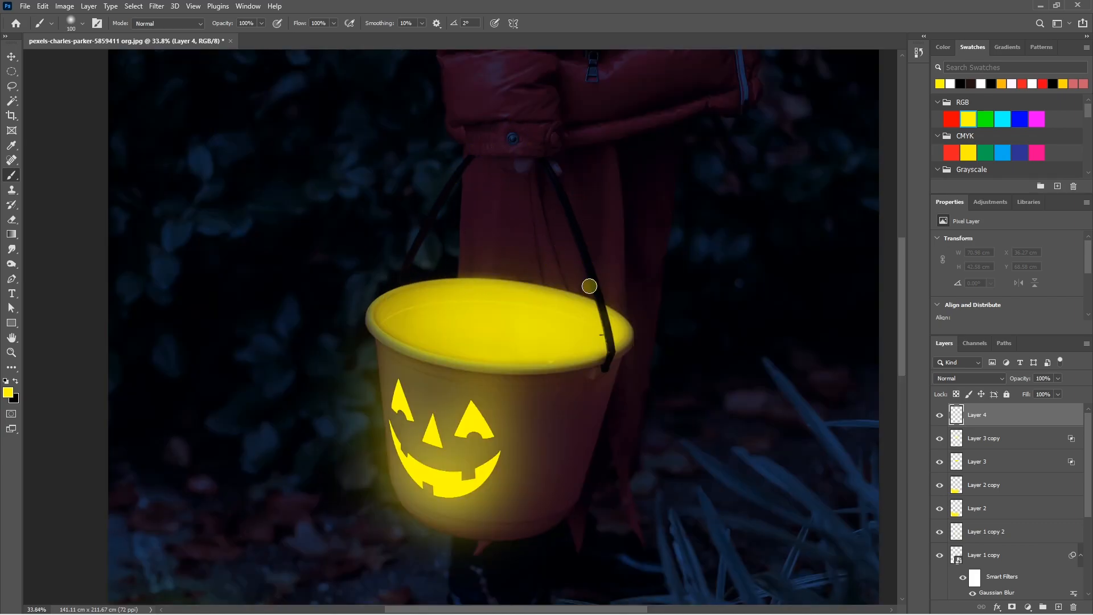
pyautogui.scroll(6, 607, 342)
pyautogui.press('[')
pyautogui.moveTo(612, 345); pyautogui.dragTo(569, 211)
pyautogui.scroll(3, 568, 232)
pyautogui.moveTo(571, 305)
pyautogui.mouseDown()
pyautogui.moveTo(542, 217)
pyautogui.moveTo(492, 132)
pyautogui.mouseUp()
pyautogui.moveTo(250, 337)
pyautogui.mouseDown()
pyautogui.moveTo(295, 229)
pyautogui.moveTo(287, 268)
pyautogui.moveTo(286, 242)
pyautogui.moveTo(373, 117)
pyautogui.mouseUp()
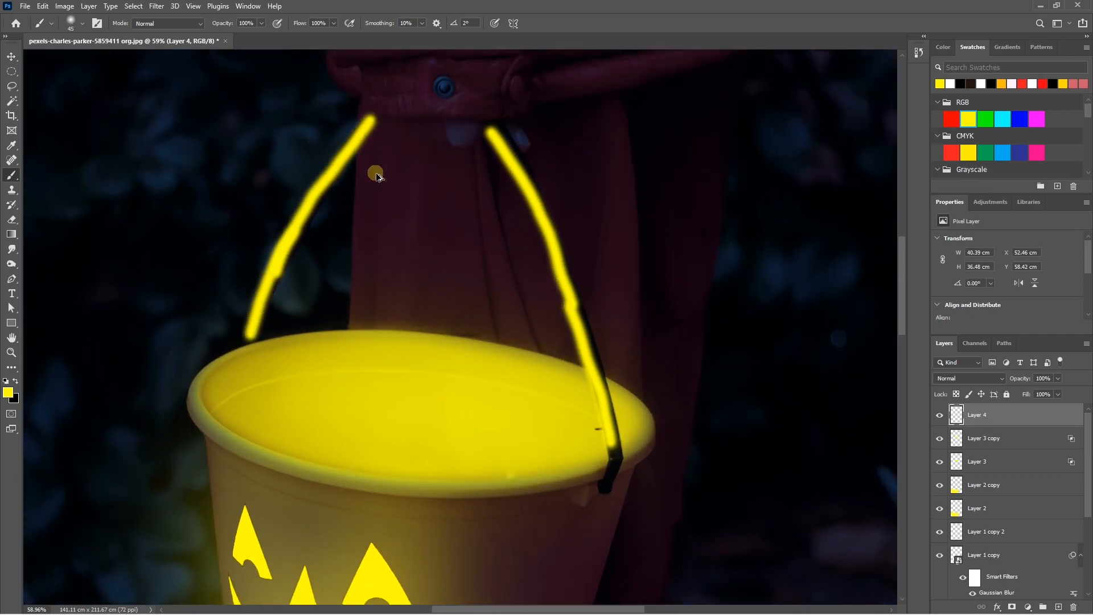
# - Paint yellow with a 150 px brush over the trouser legs above the bucket and along the jacket hem
pyautogui.scroll(-4, 379, 181)
pyautogui.press(']')
pyautogui.press(']')
pyautogui.press(']')
pyautogui.press(']')
pyautogui.press(']')
pyautogui.press(']')
pyautogui.press(']')
pyautogui.press(']')
pyautogui.moveTo(372, 276)
pyautogui.mouseDown()
pyautogui.moveTo(383, 161)
pyautogui.moveTo(386, 205)
pyautogui.moveTo(397, 171)
pyautogui.moveTo(404, 284)
pyautogui.moveTo(424, 156)
pyautogui.moveTo(476, 296)
pyautogui.moveTo(503, 285)
pyautogui.moveTo(519, 211)
pyautogui.mouseUp()
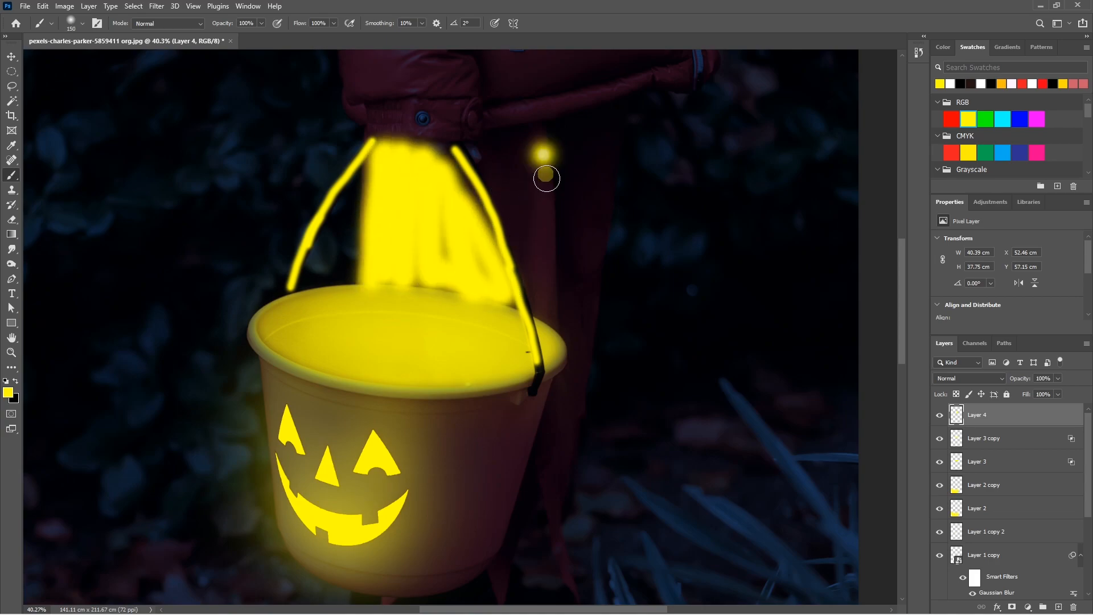
pyautogui.moveTo(536, 140); pyautogui.dragTo(553, 319)
pyautogui.scroll(2, 549, 275)
pyautogui.moveTo(360, 215)
pyautogui.mouseDown()
pyautogui.moveTo(430, 237)
pyautogui.moveTo(552, 213)
pyautogui.mouseUp()
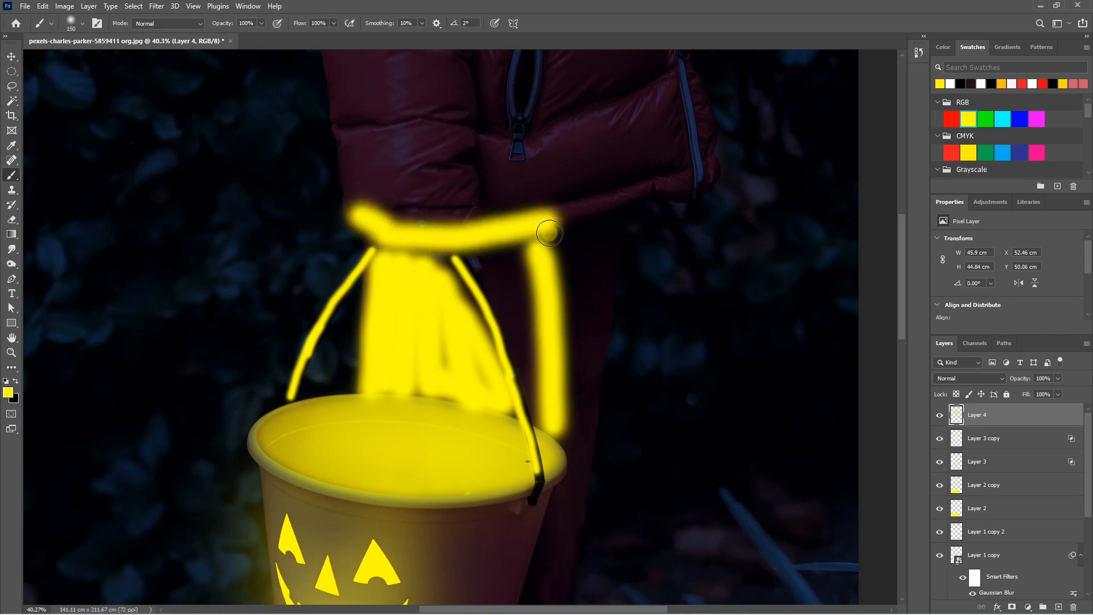
# - Set Layer 4's blend mode to Soft Light and soften its painted glow with a Gaussian Blur
pyautogui.scroll(-10, 491, 280)
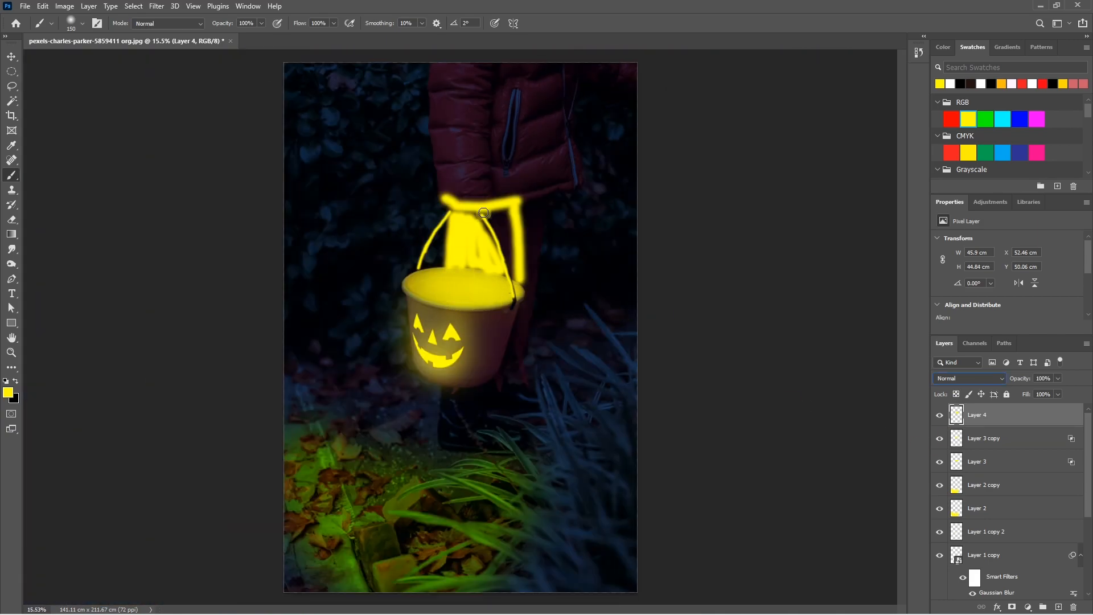
pyautogui.click(938, 380)
pyautogui.click(954, 481)
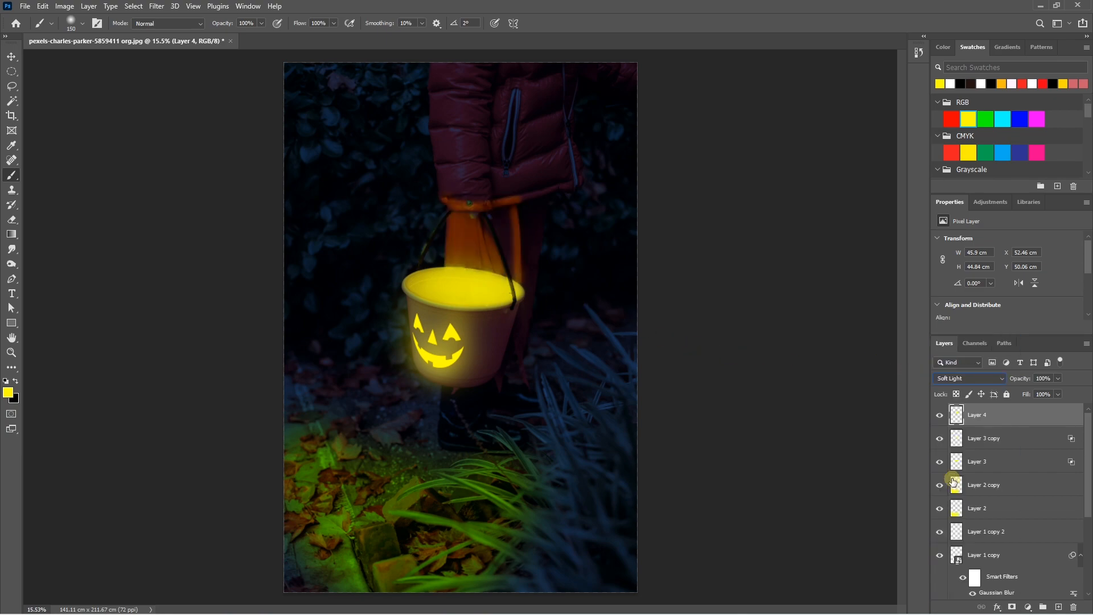
pyautogui.click(158, 9)
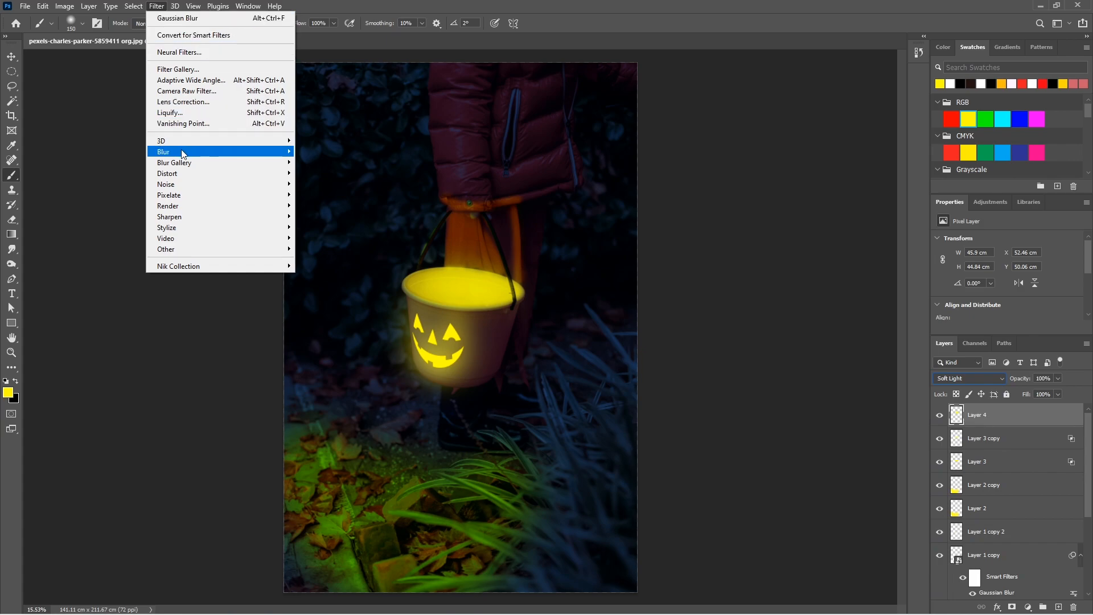
pyautogui.moveTo(183, 151)
pyautogui.click(310, 196)
pyautogui.moveTo(820, 264)
pyautogui.mouseDown()
pyautogui.moveTo(851, 264)
pyautogui.moveTo(828, 266)
pyautogui.mouseUp()
pyautogui.click(904, 112)
# - Add a layer mask to Layer 4 and paint out the excess glow around the jacket hem in black
pyautogui.press('b')
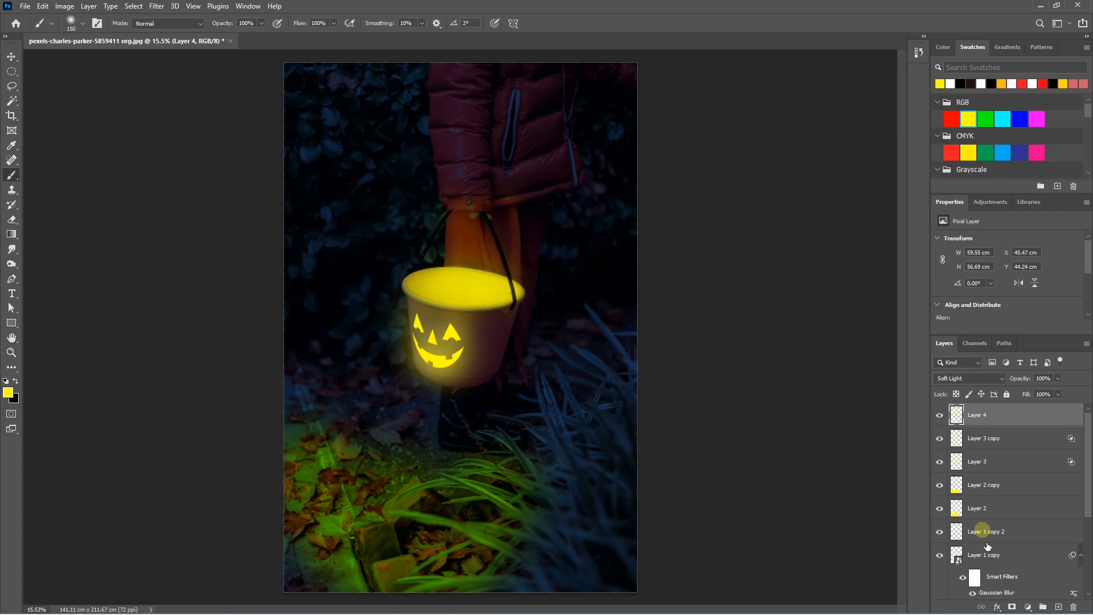
pyautogui.click(1013, 607)
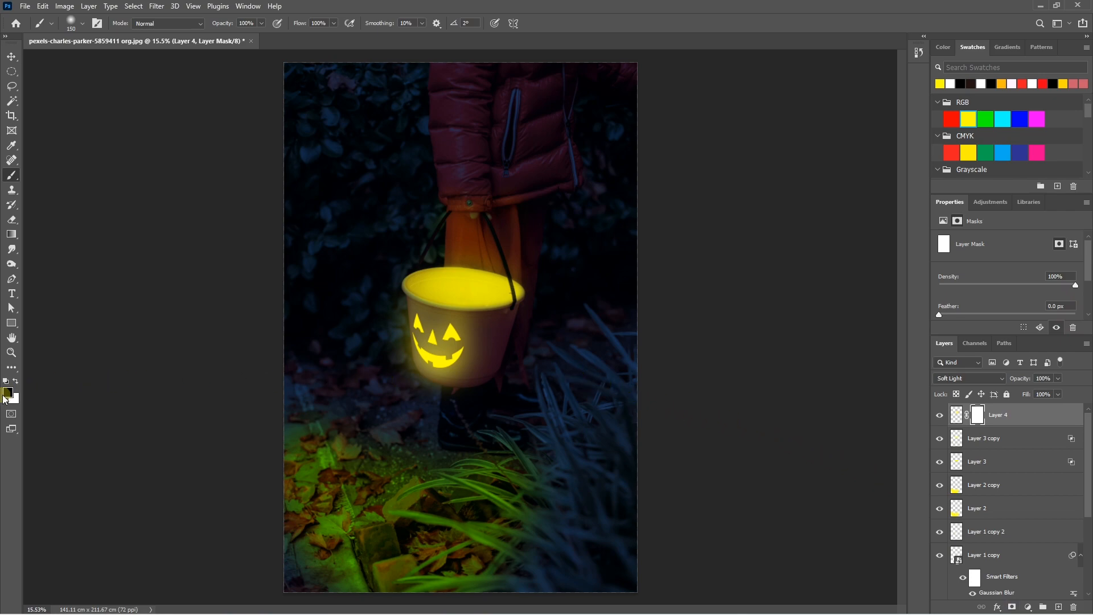
pyautogui.scroll(5, 433, 194)
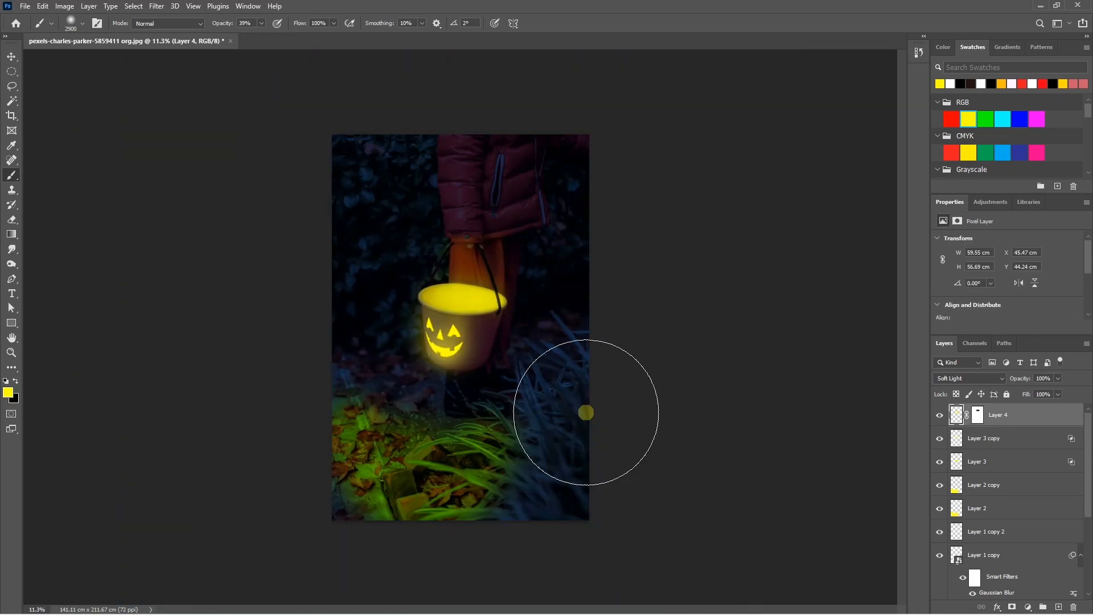
# - Add a Levels adjustment layer with the white input level at 176 and blend it in Soft Light mode
pyautogui.click(1028, 608)
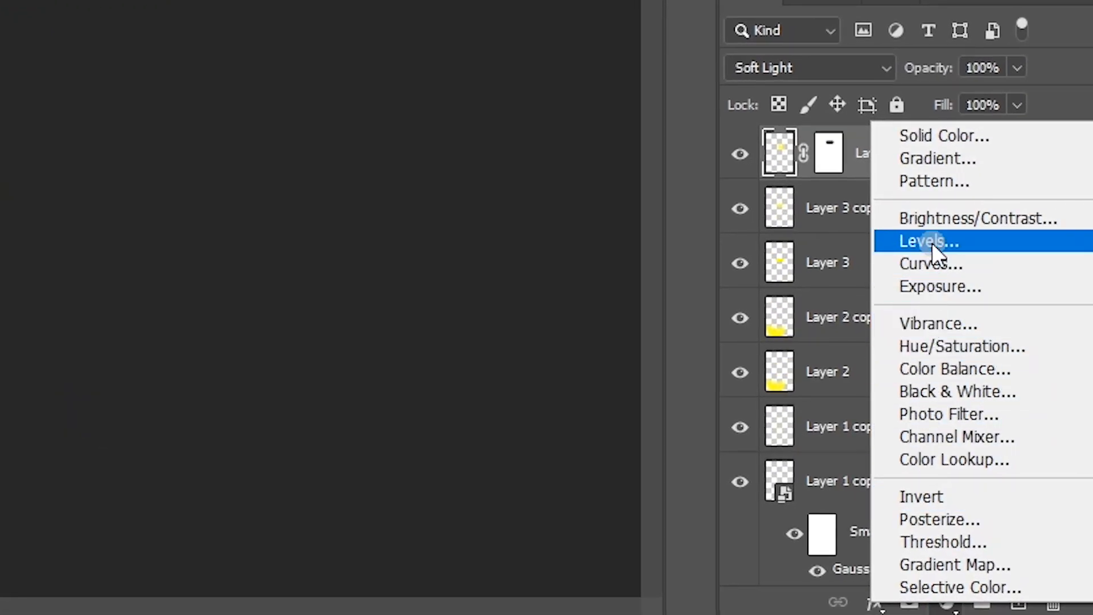
pyautogui.click(932, 242)
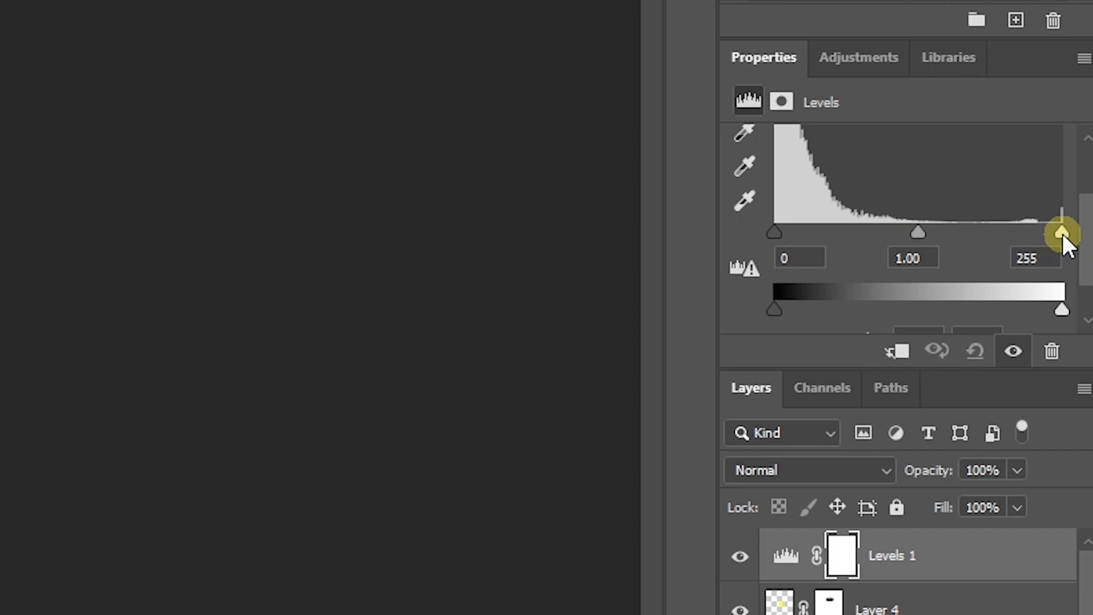
pyautogui.moveTo(1063, 234); pyautogui.dragTo(969, 237)
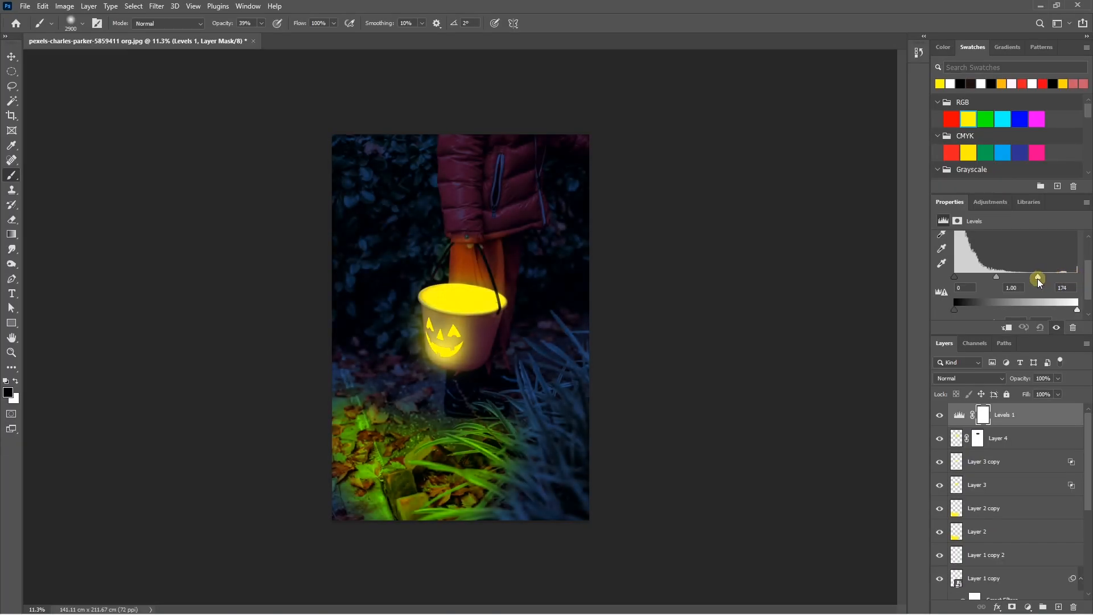
pyautogui.moveTo(1037, 278); pyautogui.dragTo(1040, 277)
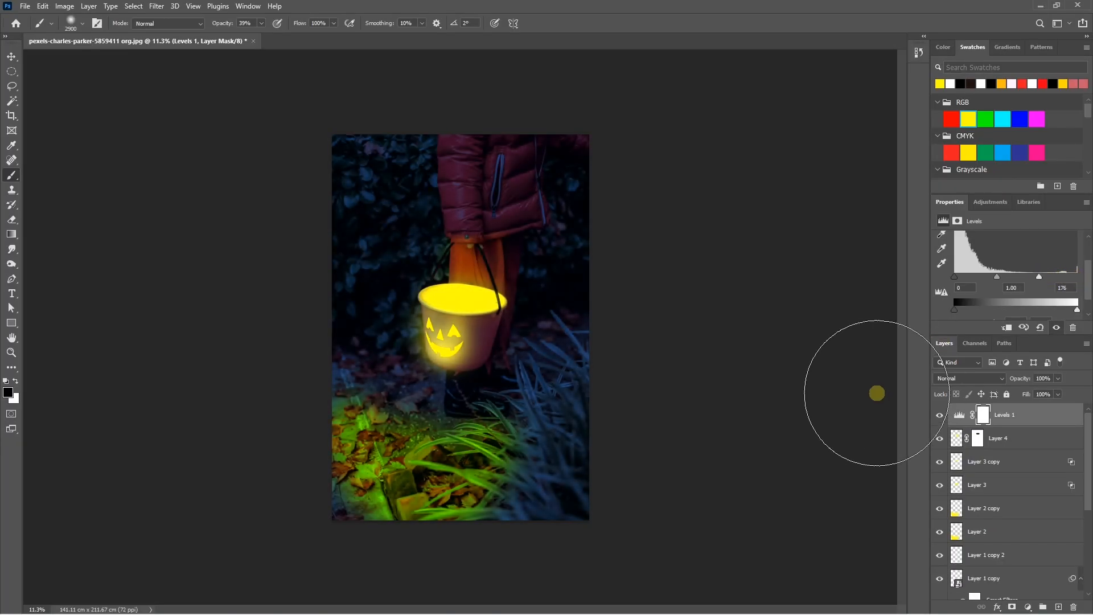
pyautogui.click(960, 380)
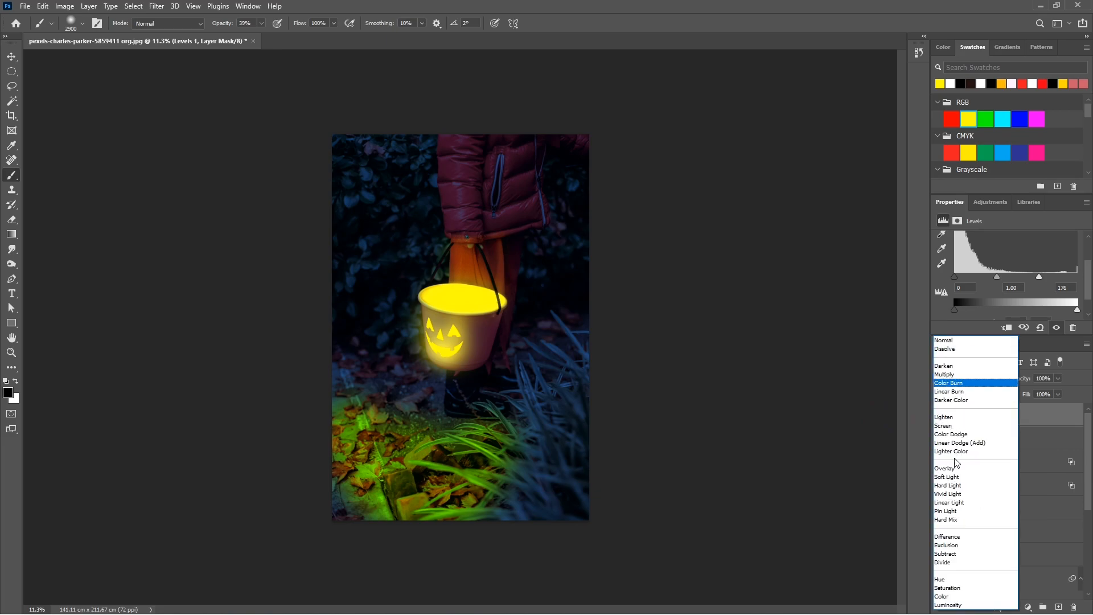
pyautogui.click(950, 482)
# - Paint black at 31% brush opacity on the Levels 1 mask over the dark surroundings of the bucket
pyautogui.click(964, 420)
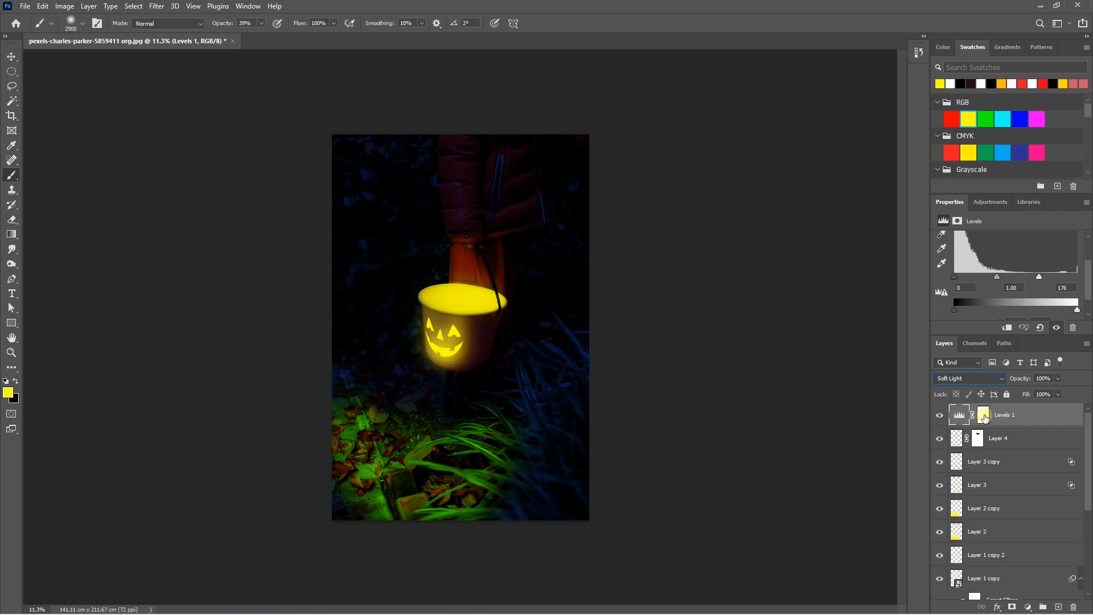
pyautogui.click(984, 415)
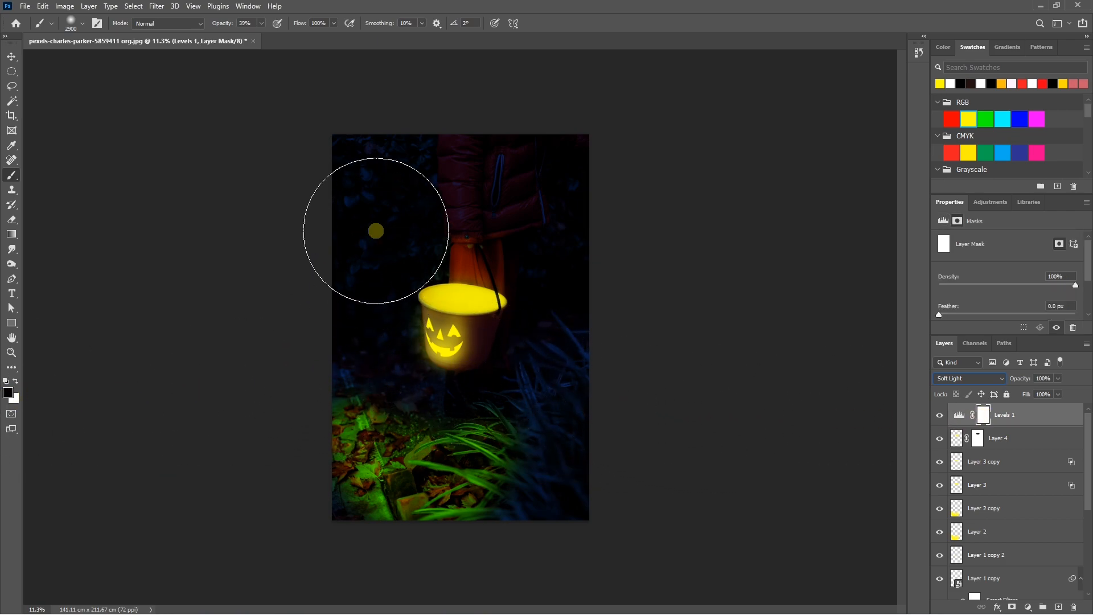
pyautogui.moveTo(261, 23)
pyautogui.mouseDown()
pyautogui.moveTo(260, 36)
pyautogui.moveTo(231, 36)
pyautogui.mouseUp()
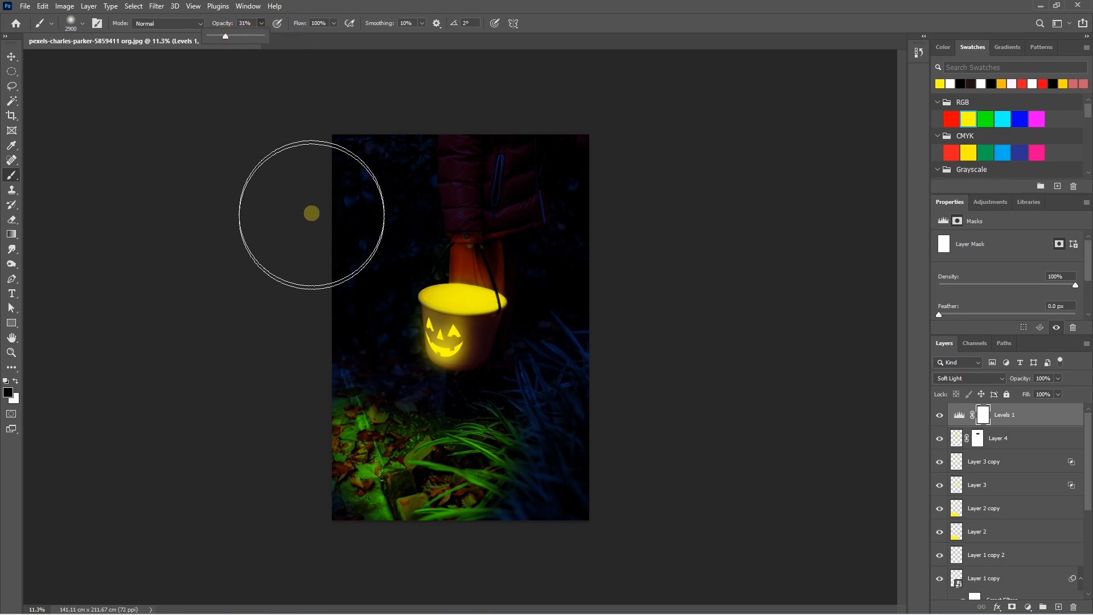
pyautogui.moveTo(356, 330)
pyautogui.mouseDown()
pyautogui.moveTo(402, 194)
pyautogui.moveTo(408, 249)
pyautogui.moveTo(554, 202)
pyautogui.moveTo(536, 247)
pyautogui.moveTo(577, 318)
pyautogui.moveTo(566, 271)
pyautogui.moveTo(595, 397)
pyautogui.moveTo(583, 369)
pyautogui.moveTo(584, 257)
pyautogui.moveTo(587, 289)
pyautogui.moveTo(369, 218)
pyautogui.moveTo(404, 380)
pyautogui.moveTo(361, 350)
pyautogui.moveTo(397, 378)
pyautogui.moveTo(374, 226)
pyautogui.moveTo(408, 355)
pyautogui.moveTo(730, 298)
pyautogui.moveTo(725, 399)
pyautogui.moveTo(749, 421)
pyautogui.moveTo(941, 531)
pyautogui.moveTo(994, 543)
pyautogui.mouseUp()
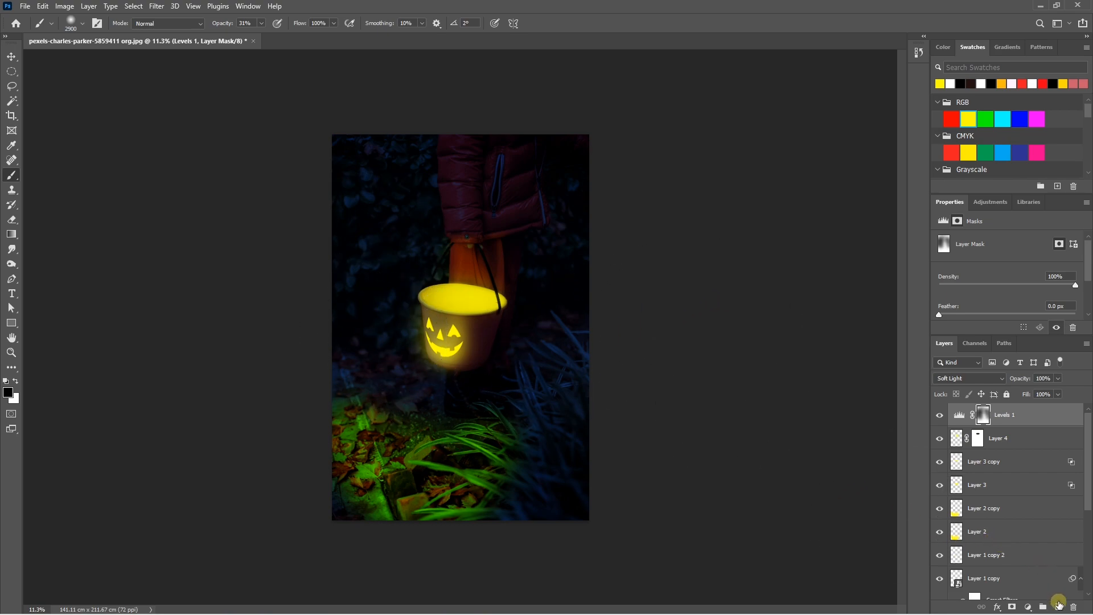
# - Create a new layer and prepare a white Soft Round brush at 70 px with 0% hardness
pyautogui.click(1059, 607)
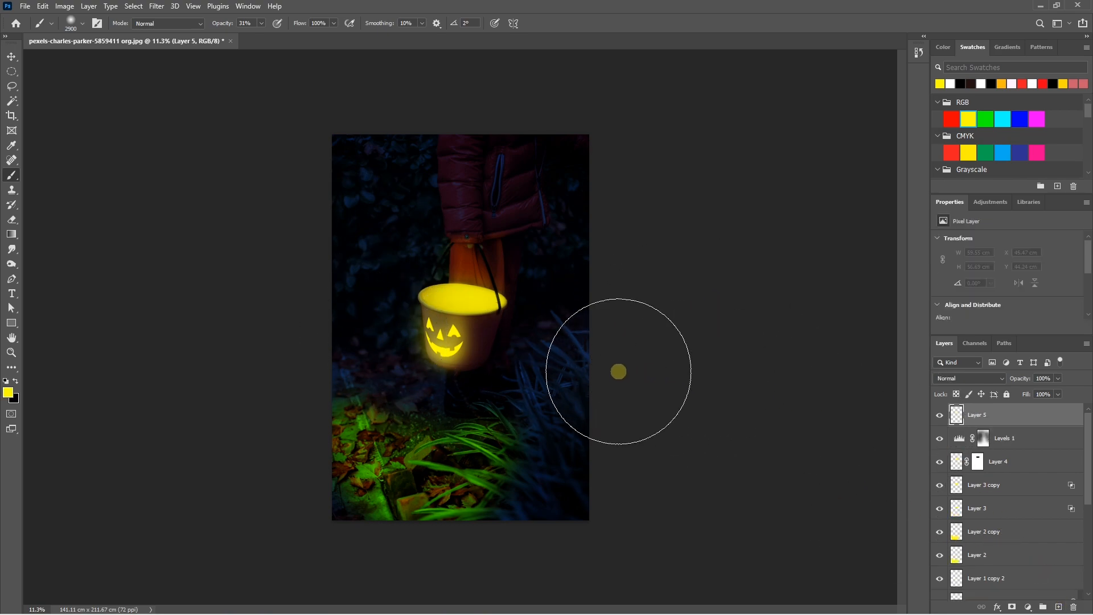
pyautogui.press('[')
pyautogui.press('[')
pyautogui.press('[')
pyautogui.press('[')
pyautogui.press('[')
pyautogui.press('[')
pyautogui.press('[')
pyautogui.press('[')
pyautogui.press('[')
pyautogui.press('[')
pyautogui.press('[')
pyautogui.press('[')
pyautogui.press('[')
pyautogui.press('[')
pyautogui.press('[')
pyautogui.press('[')
pyautogui.press('[')
pyautogui.press('[')
pyautogui.press('[')
pyautogui.press('[')
pyautogui.press('[')
pyautogui.press('[')
pyautogui.press('[')
pyautogui.press('[')
pyautogui.press('[')
pyautogui.press('[')
pyautogui.press('[')
pyautogui.press('[')
pyautogui.press('[')
pyautogui.press('[')
pyautogui.press('[')
pyautogui.press('[')
pyautogui.press('[')
pyautogui.press('[')
pyautogui.click(12, 381)
pyautogui.click(6, 381)
pyautogui.click(15, 381)
pyautogui.click(82, 25)
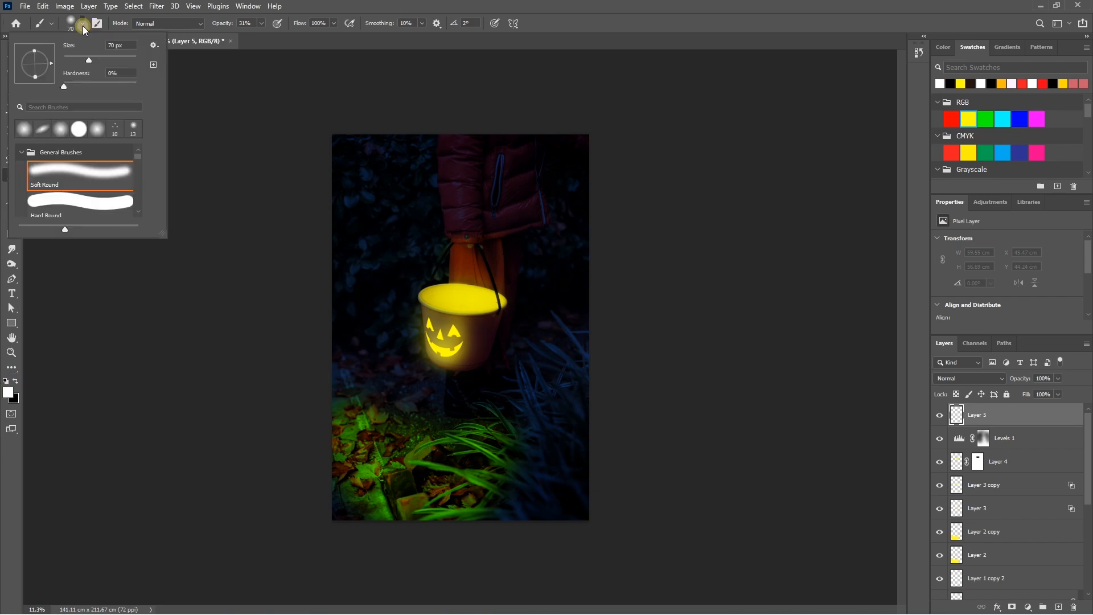
pyautogui.click(82, 24)
# - Dab small white light specks of varying size around the bucket at 100% brush opacity
pyautogui.click(392, 315)
pyautogui.press('[')
pyautogui.click(260, 23)
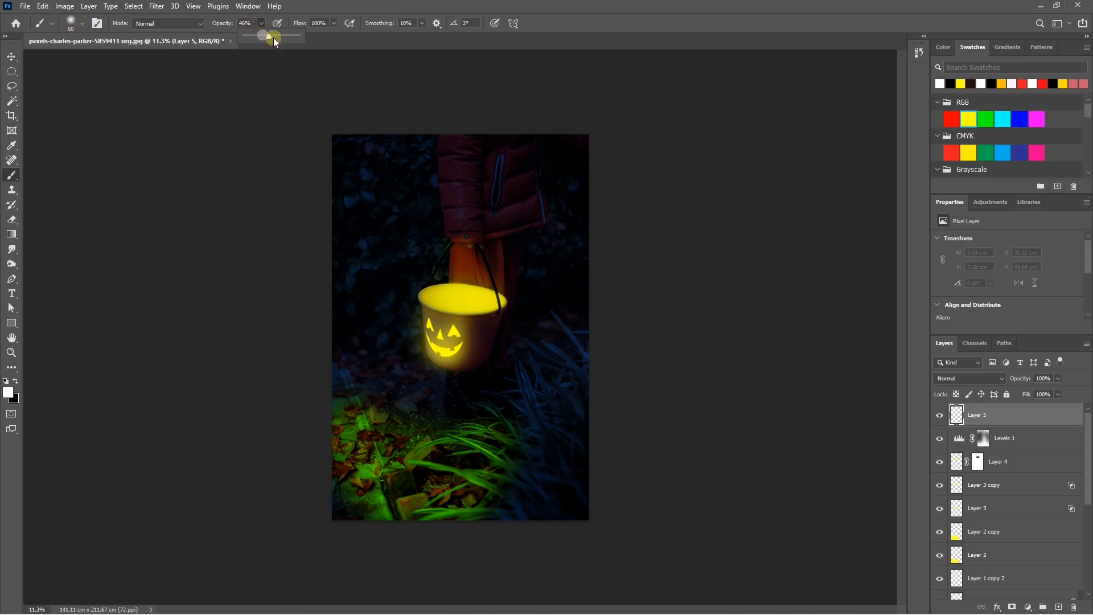
pyautogui.click(392, 300)
pyautogui.click(404, 305)
pyautogui.click(418, 269)
pyautogui.click(486, 281)
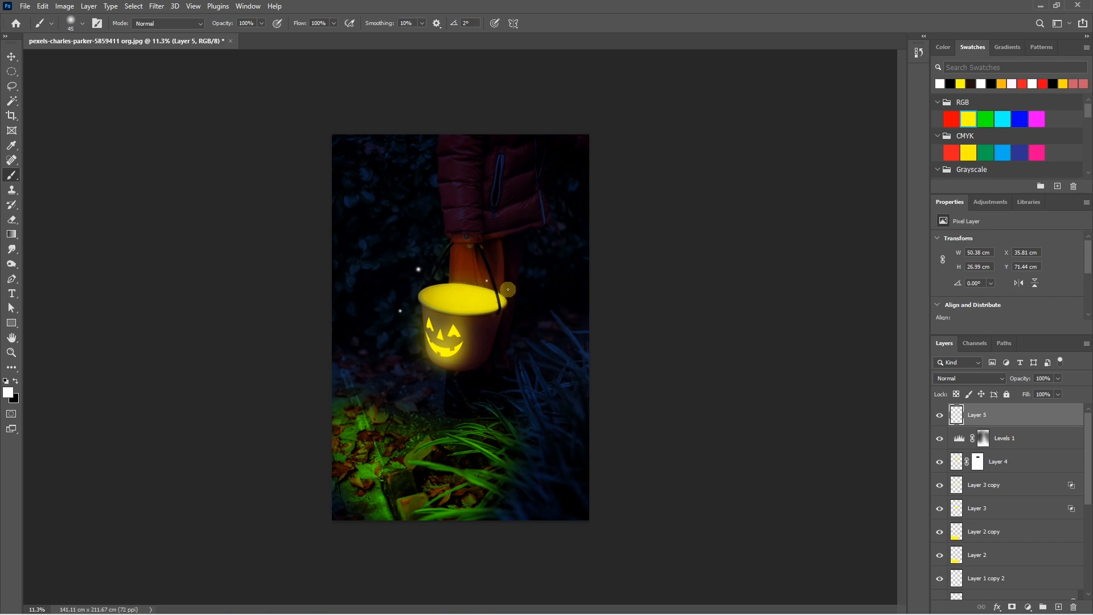
pyautogui.click(522, 311)
pyautogui.press('[')
pyautogui.click(504, 341)
pyautogui.click(499, 373)
pyautogui.click(451, 268)
pyautogui.press(']')
pyautogui.click(444, 407)
pyautogui.click(515, 266)
pyautogui.press('[')
pyautogui.press('[')
pyautogui.click(485, 325)
pyautogui.click(519, 334)
pyautogui.click(430, 384)
# - Set Layer 5's blend mode to Soft Light and duplicate it, with the copy at 49% opacity
pyautogui.click(977, 378)
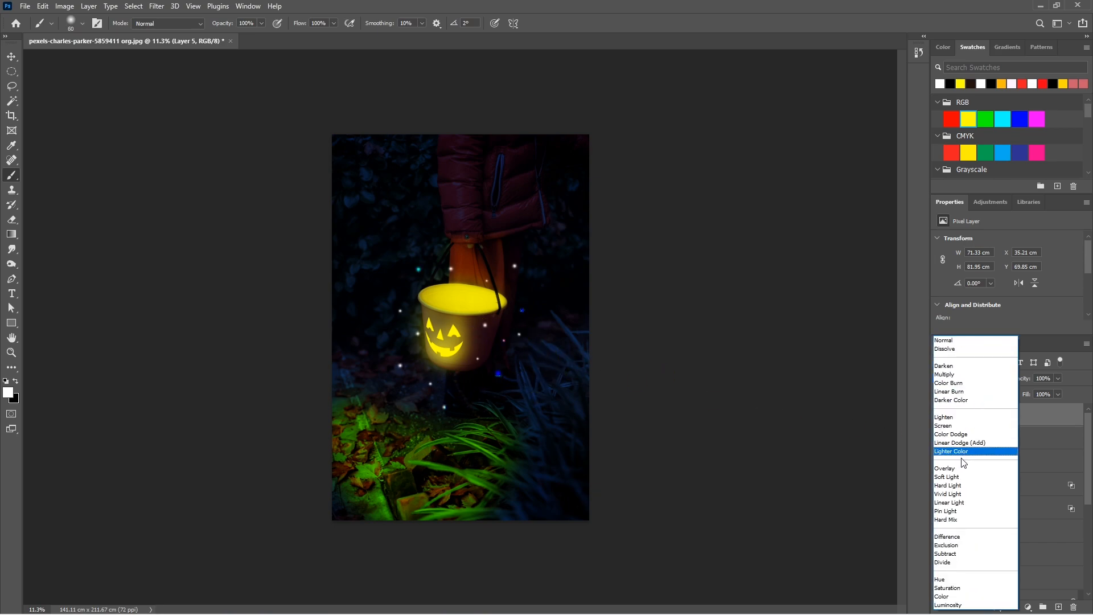
pyautogui.click(947, 477)
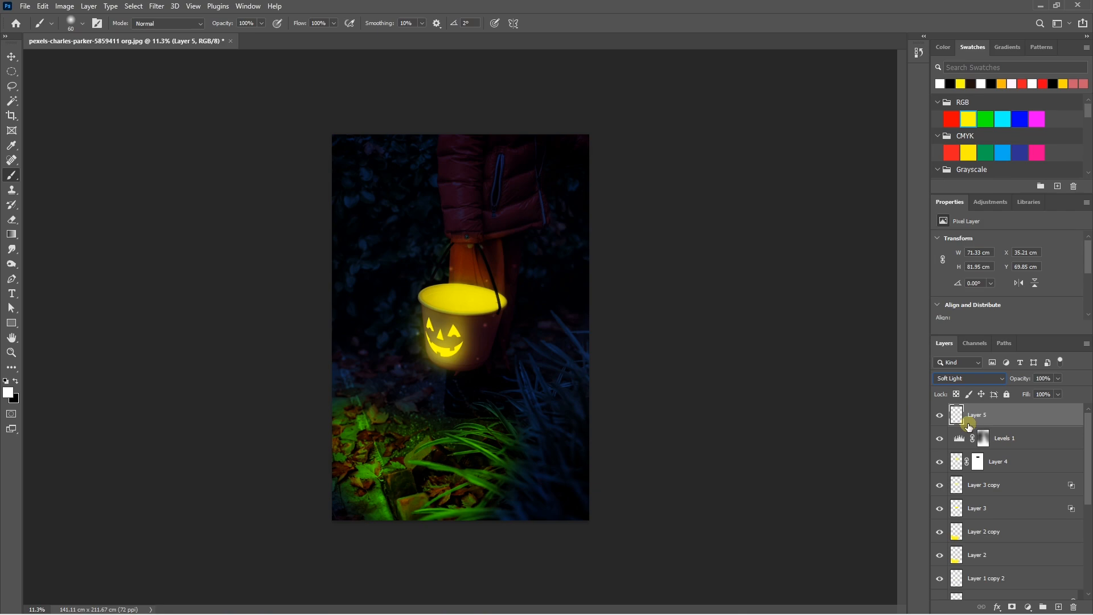
pyautogui.hotkey('ctrl', 'j')
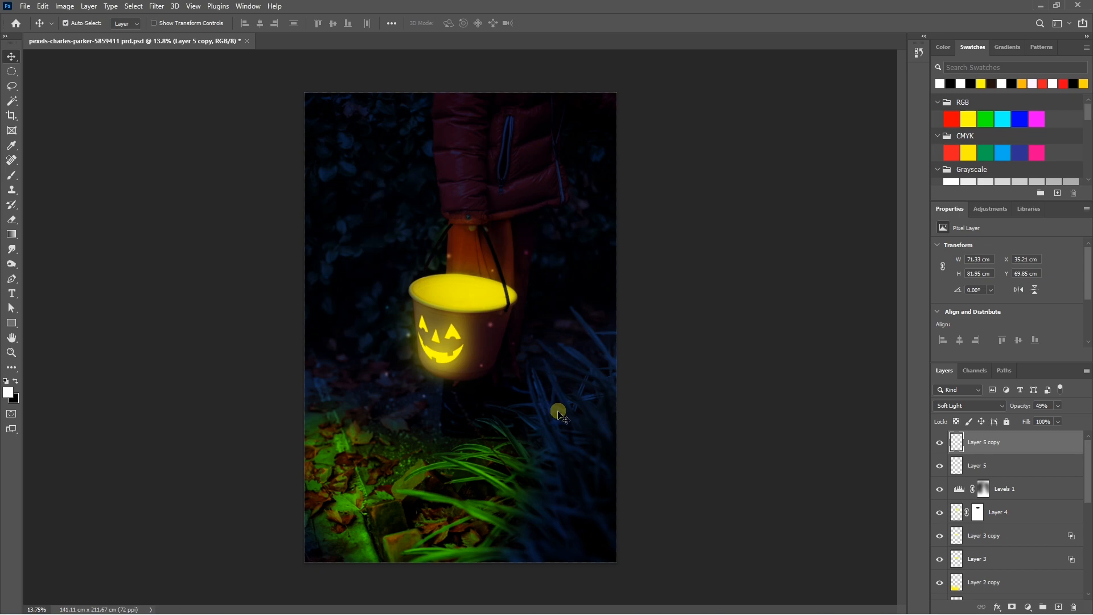
# - Add a Color Balance adjustment layer and set the midtones' Yellow–Blue value to -87
pyautogui.click(1028, 606)
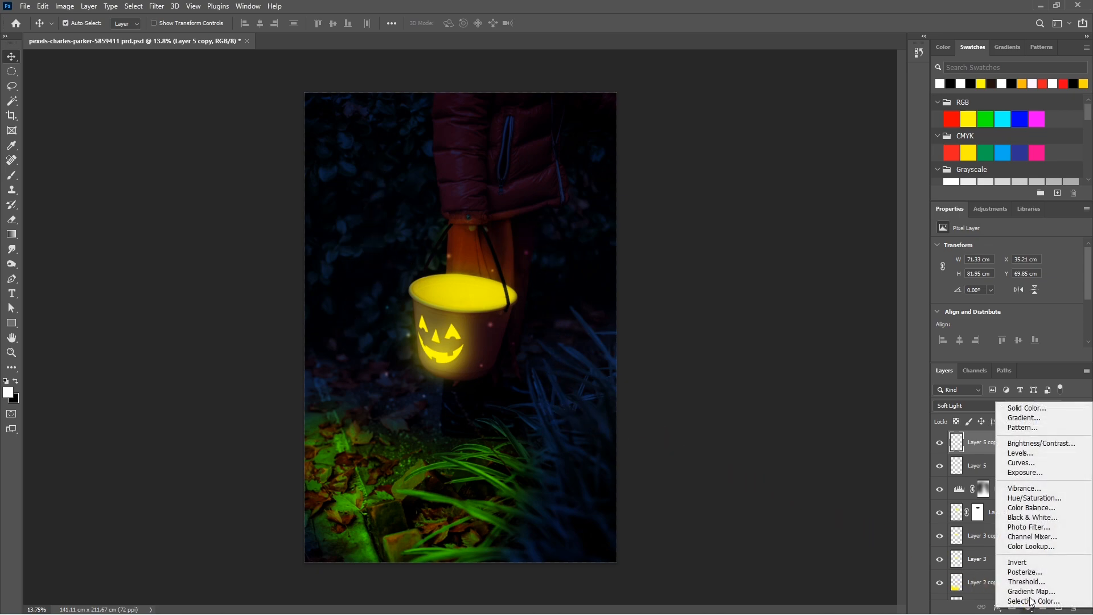
pyautogui.click(1030, 506)
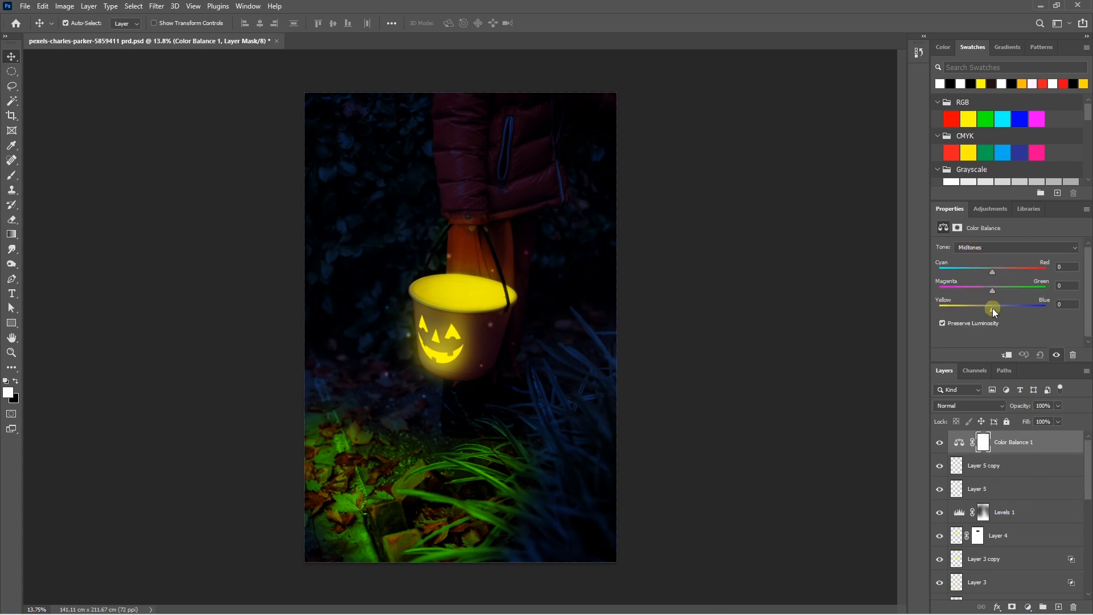
pyautogui.moveTo(992, 309); pyautogui.dragTo(954, 310)
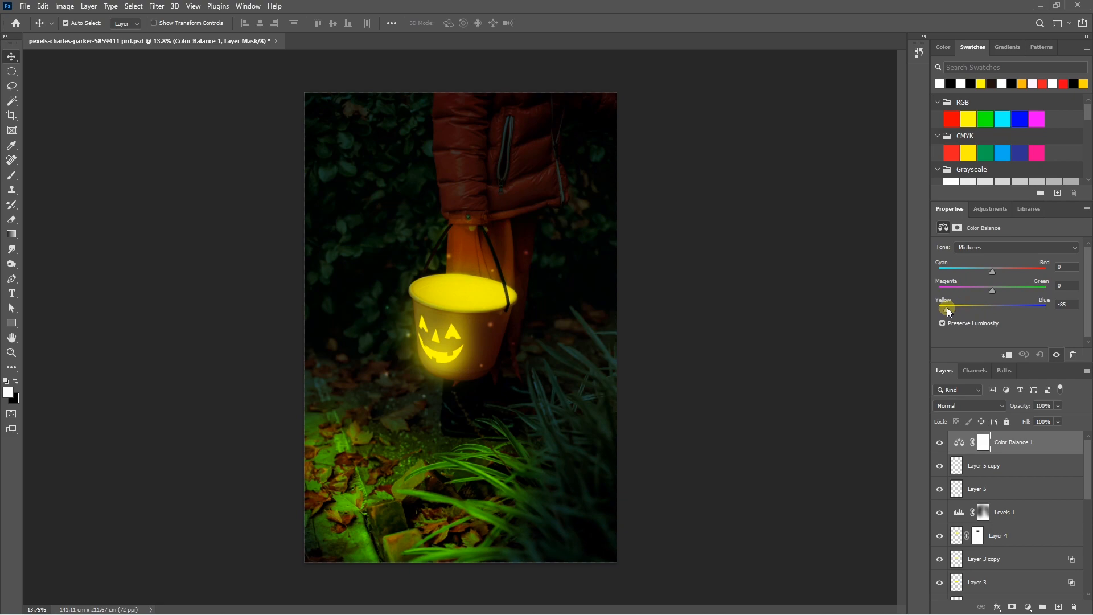
# - Invert the Color Balance mask to black and paint white over the surroundings of the bucket with a 1500 px brush
pyautogui.click(968, 445)
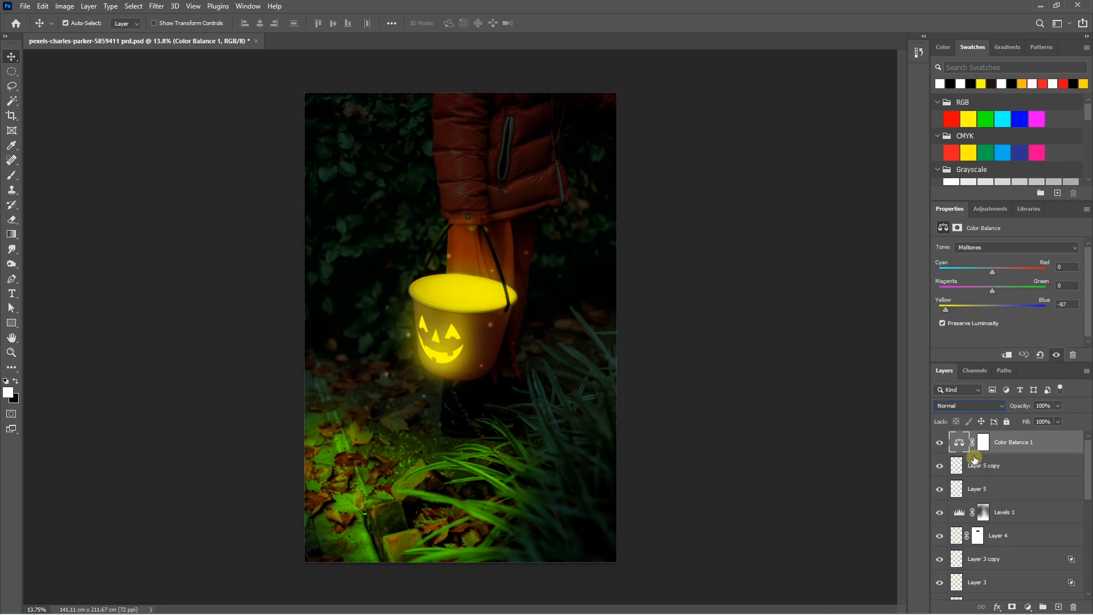
pyautogui.click(982, 445)
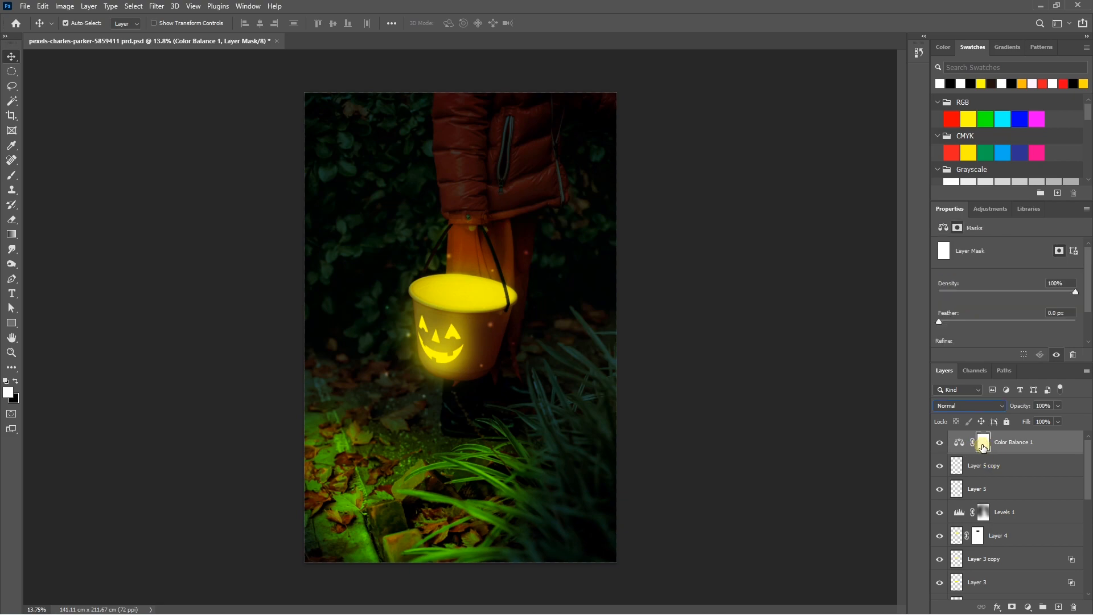
pyautogui.hotkey('ctrl', 'i')
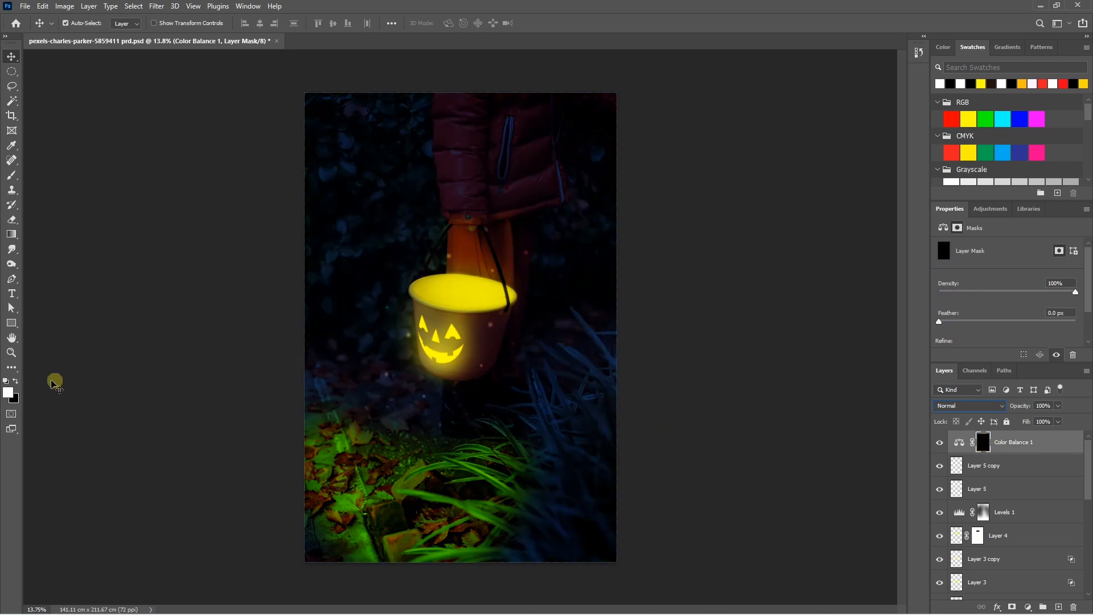
pyautogui.press('b')
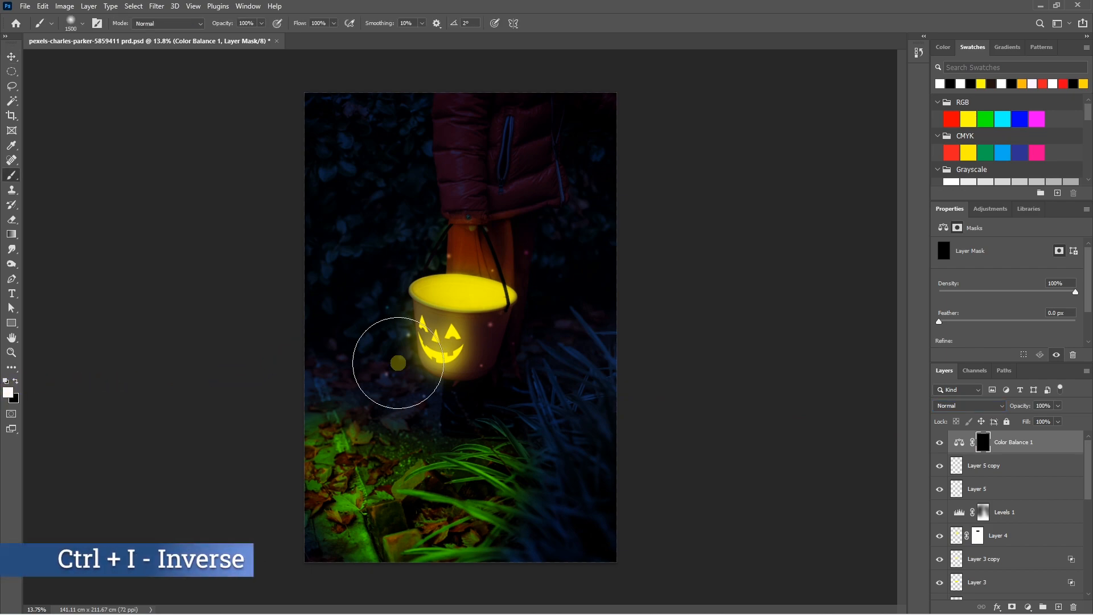
pyautogui.moveTo(367, 369)
pyautogui.mouseDown()
pyautogui.moveTo(349, 266)
pyautogui.moveTo(334, 337)
pyautogui.moveTo(342, 152)
pyautogui.moveTo(362, 235)
pyautogui.moveTo(386, 132)
pyautogui.moveTo(390, 188)
pyautogui.moveTo(587, 146)
pyautogui.moveTo(564, 283)
pyautogui.moveTo(575, 340)
pyautogui.moveTo(568, 488)
pyautogui.moveTo(532, 580)
pyautogui.moveTo(594, 560)
pyautogui.moveTo(624, 426)
pyautogui.moveTo(434, 428)
pyautogui.moveTo(622, 390)
pyautogui.mouseUp()
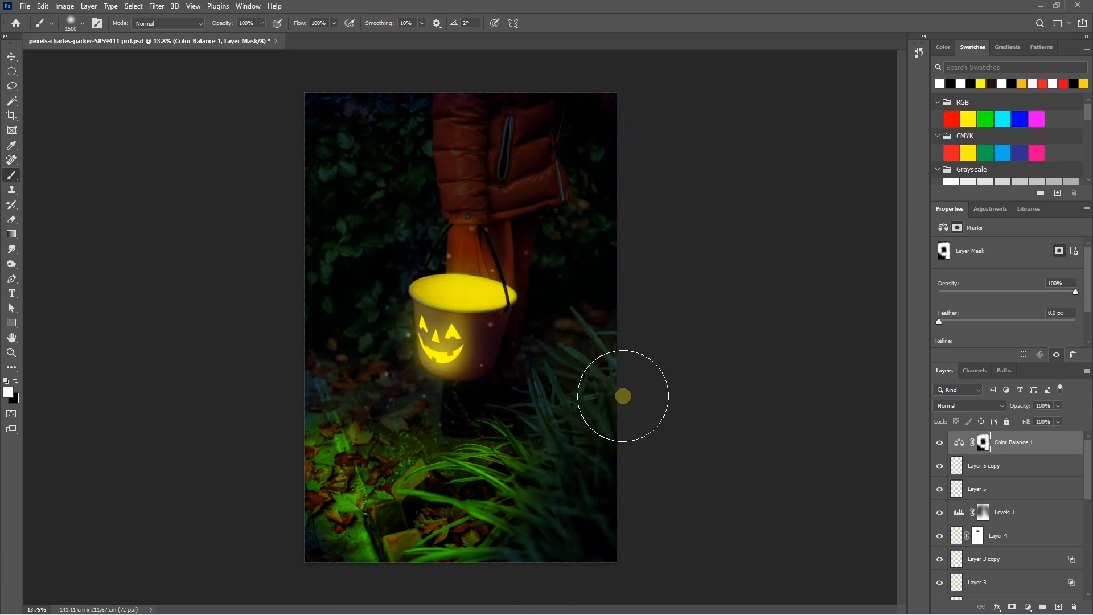
# - Lower the opacity of the Color Balance layer to 74%
pyautogui.click(1058, 405)
pyautogui.moveTo(1060, 419); pyautogui.dragTo(1044, 420)
pyautogui.press('v')
# - Compare the finished night scene with the original photo by showing the Background layer alone and restoring all layers
pyautogui.scroll(-5, 979, 523)
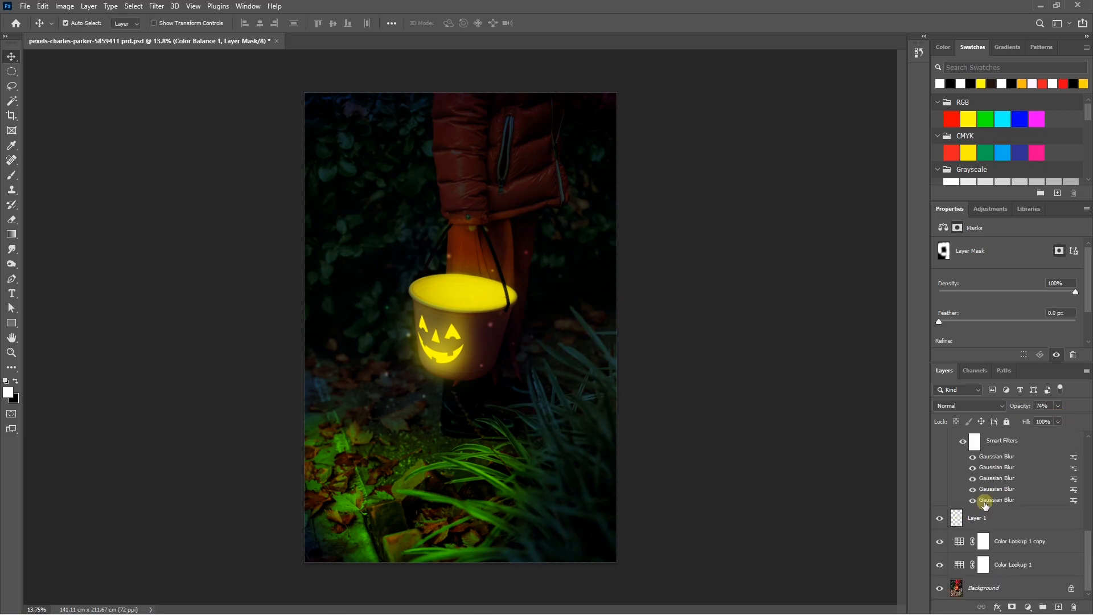
pyautogui.keyDown('alt'); pyautogui.click(940, 588); pyautogui.keyUp('alt')
pyautogui.keyDown('alt'); pyautogui.click(939, 589); pyautogui.keyUp('alt')
pyautogui.keyDown('alt'); pyautogui.click(939, 590); pyautogui.keyUp('alt')
pyautogui.keyDown('alt'); pyautogui.click(939, 590); pyautogui.keyUp('alt')
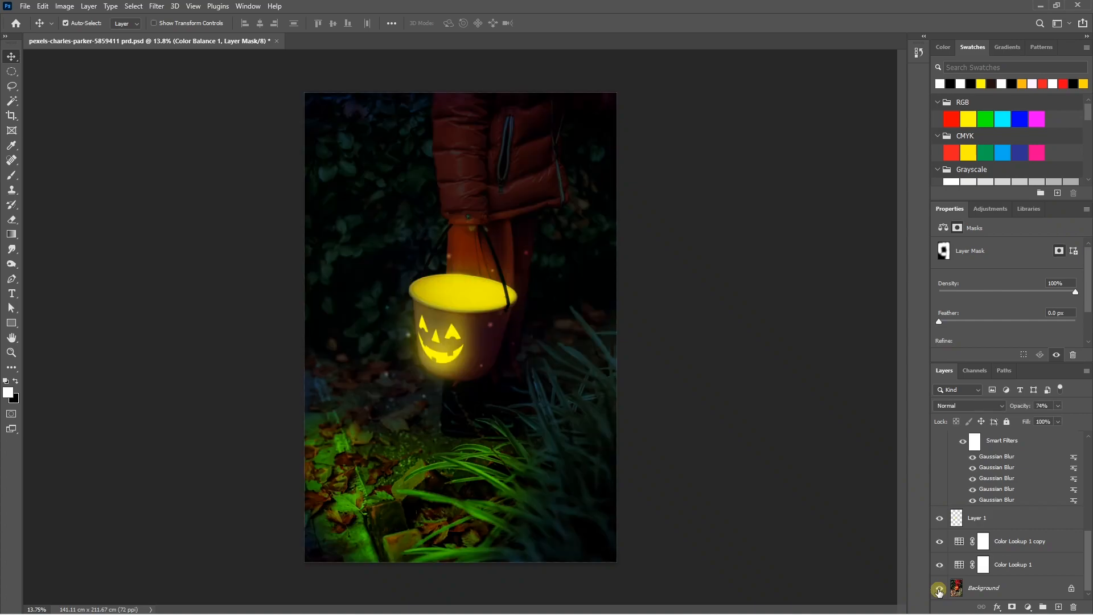